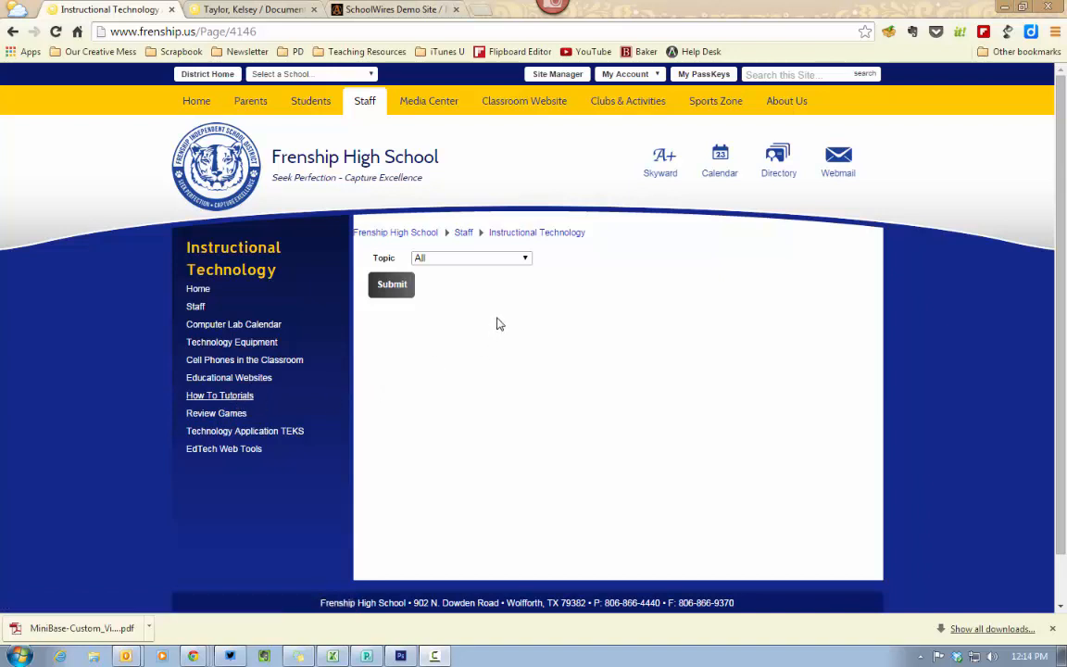
Step: Filter the How To Tutorials by the Skyward topic and look through the listed resources
left_click(525, 261)
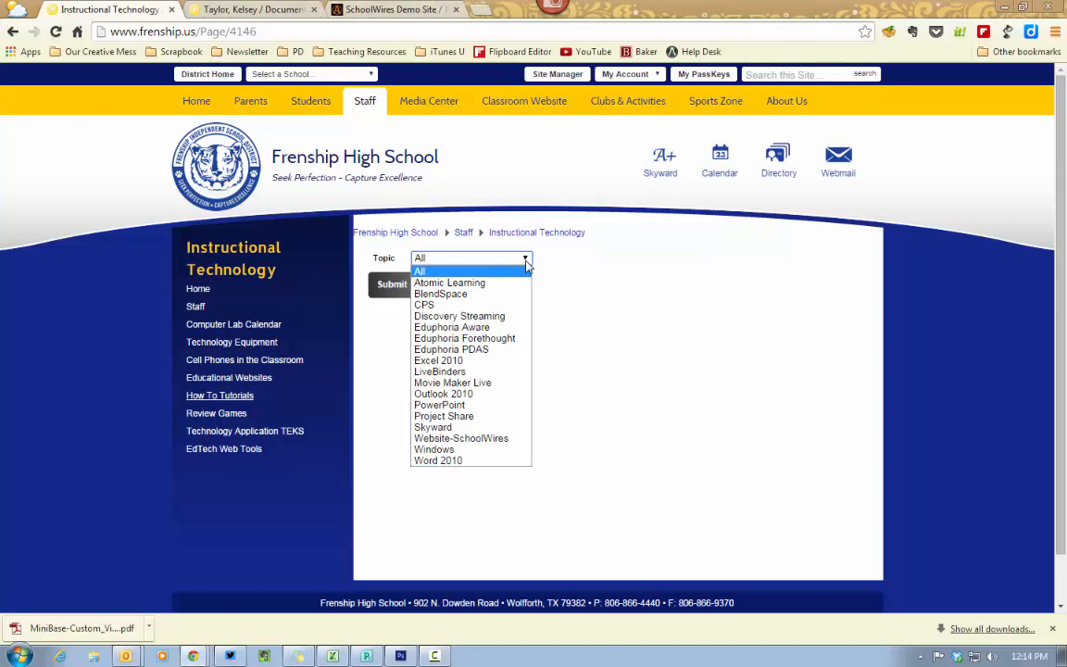
left_click(458, 428)
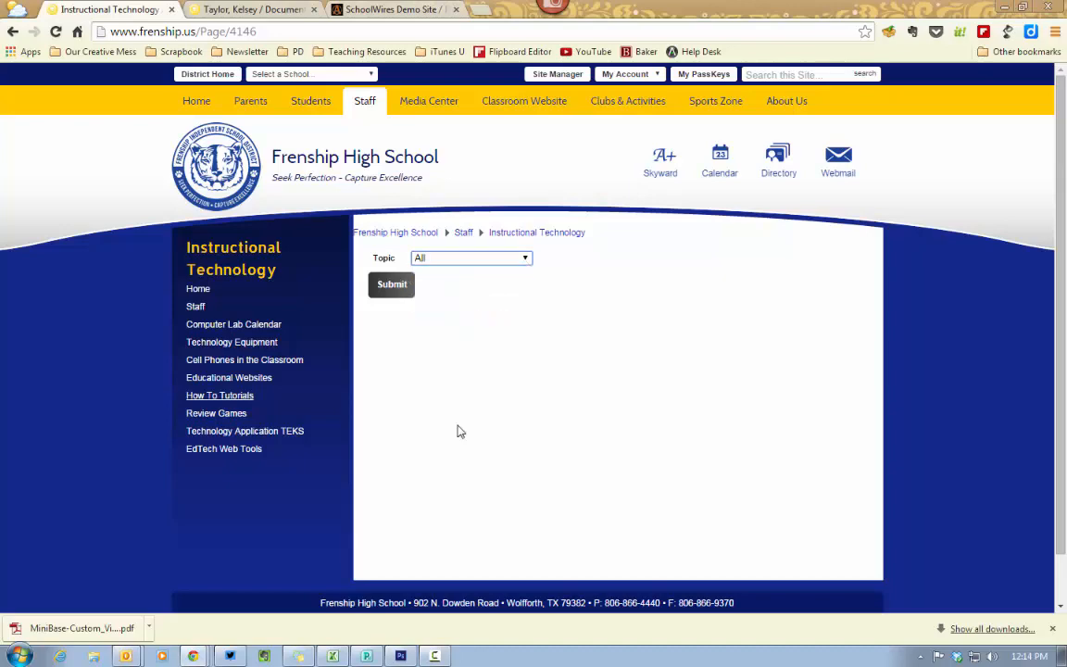
left_click(393, 287)
scroll(583, 328, "down", 1)
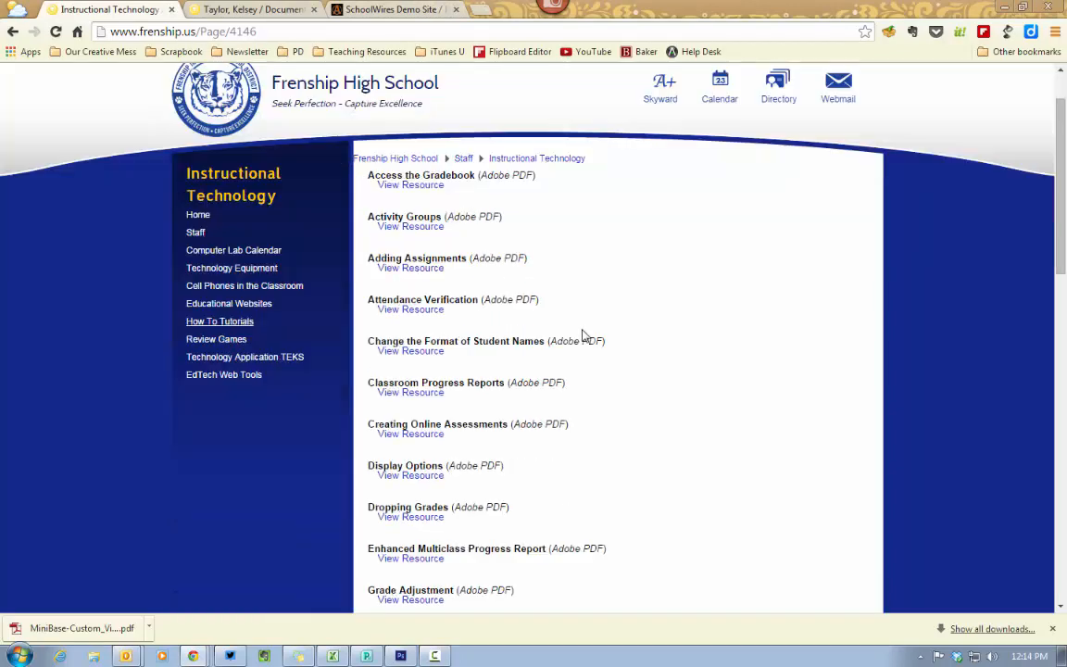
scroll(583, 336, "down", 2)
scroll(583, 336, "up", 3)
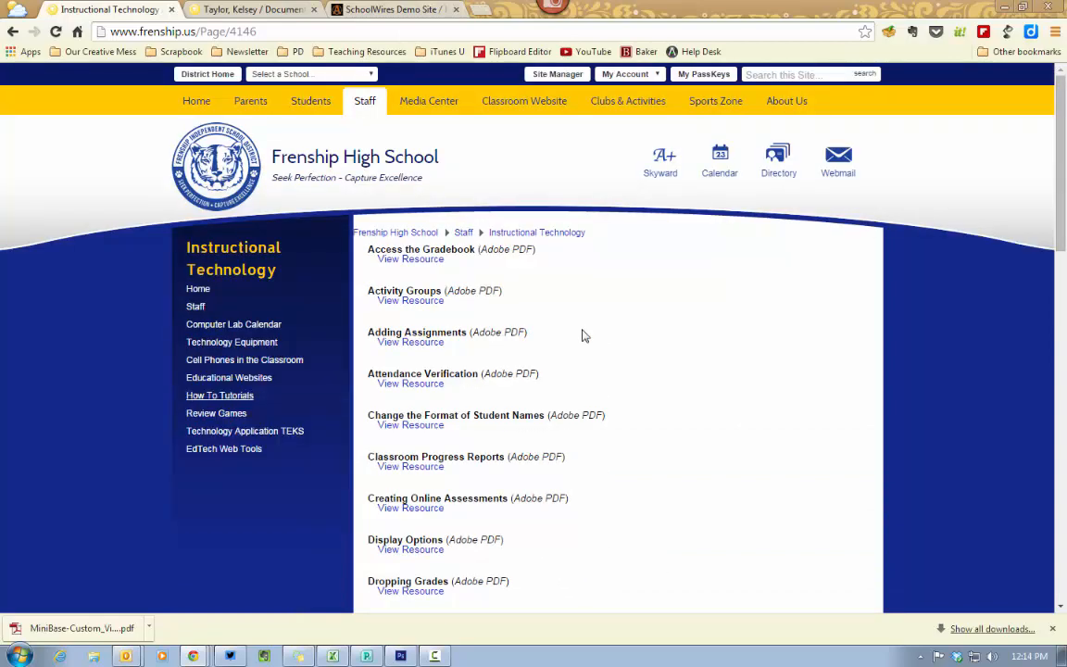
scroll(583, 335, "down", 3)
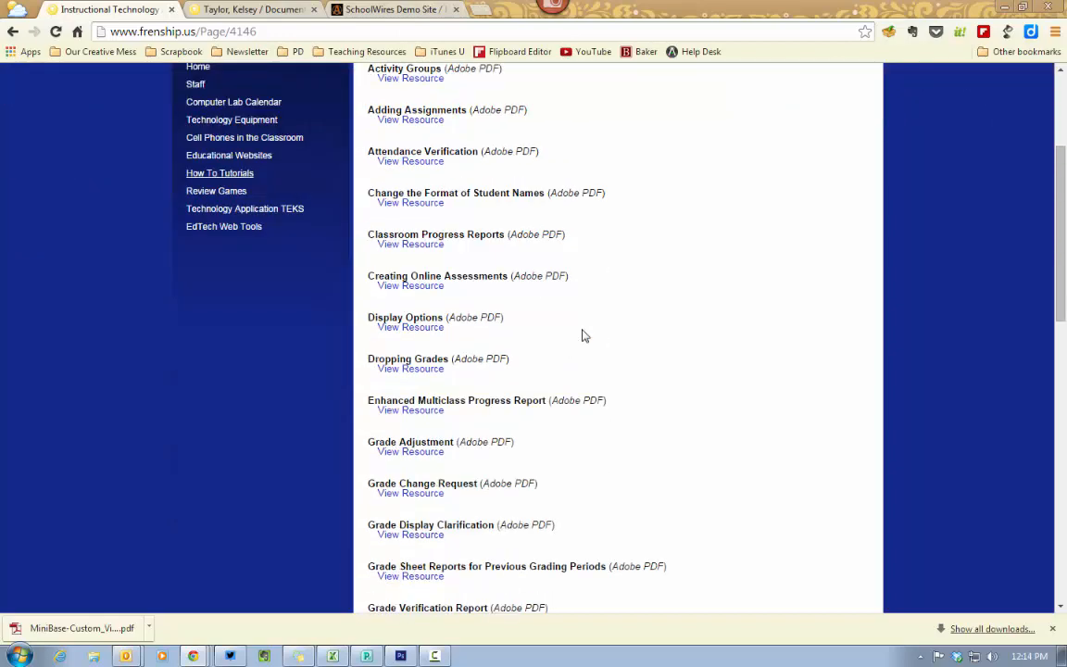
scroll(584, 336, "down", 4)
scroll(583, 336, "up", 7)
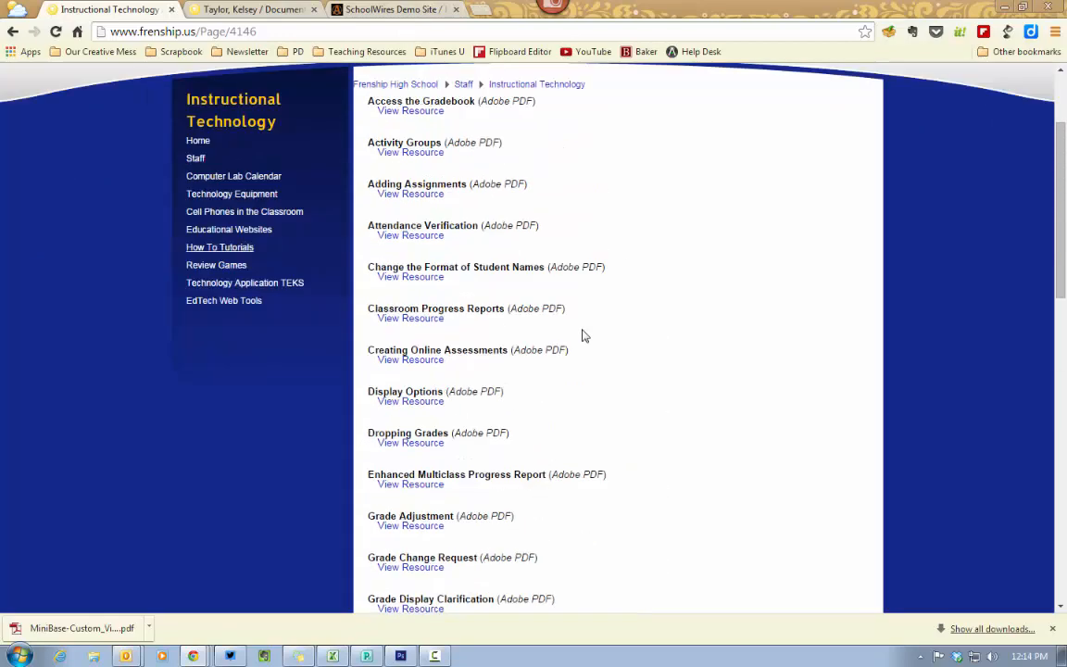
Step: On the teacher's classroom Documents page, filter the documents by semester 01, week 02 and class English I GT
left_click(259, 11)
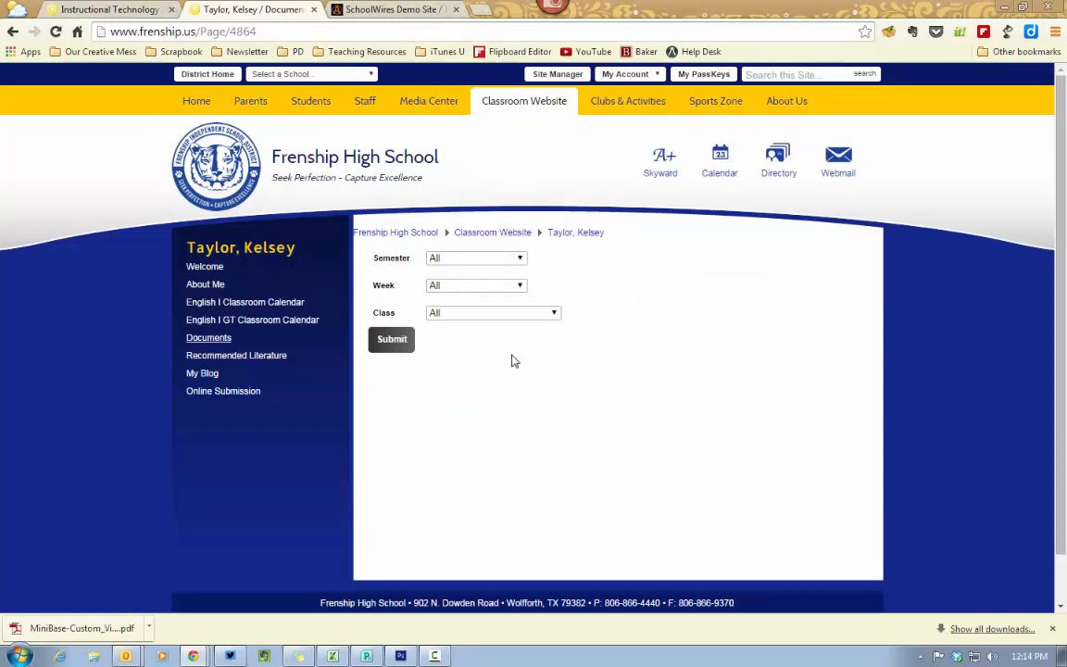
left_click(520, 260)
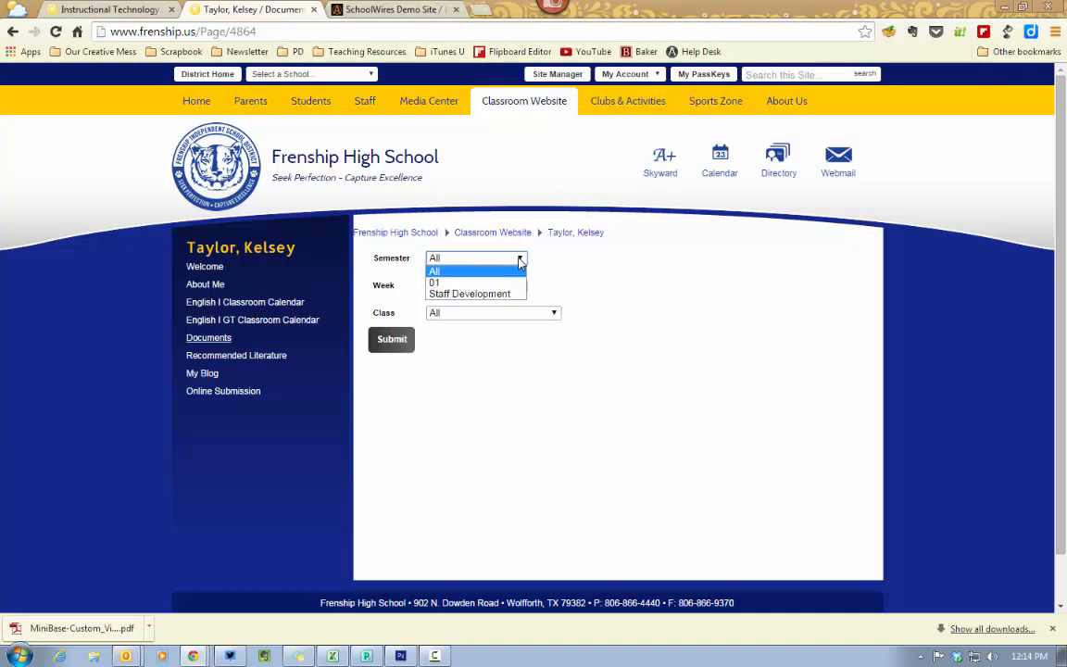
left_click(517, 282)
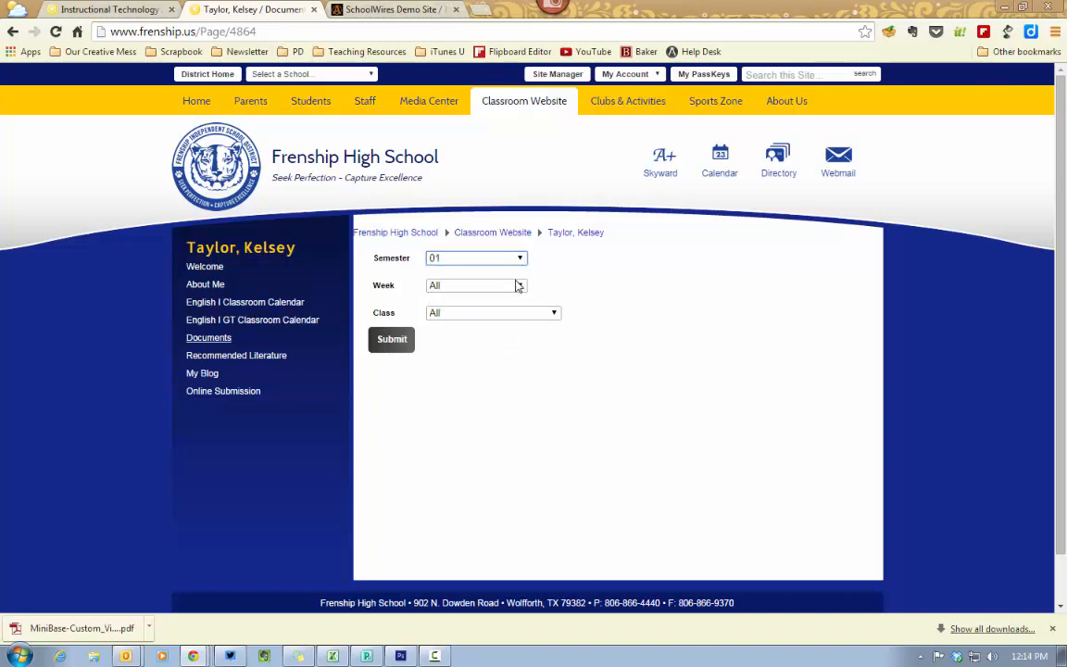
left_click(521, 291)
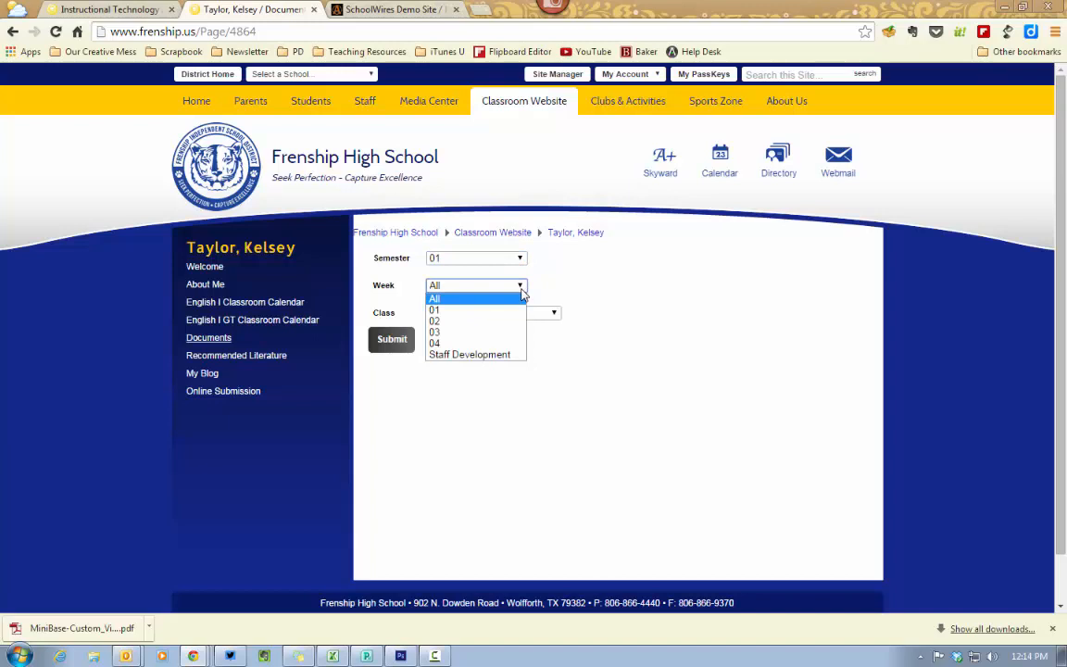
left_click(488, 321)
left_click(518, 316)
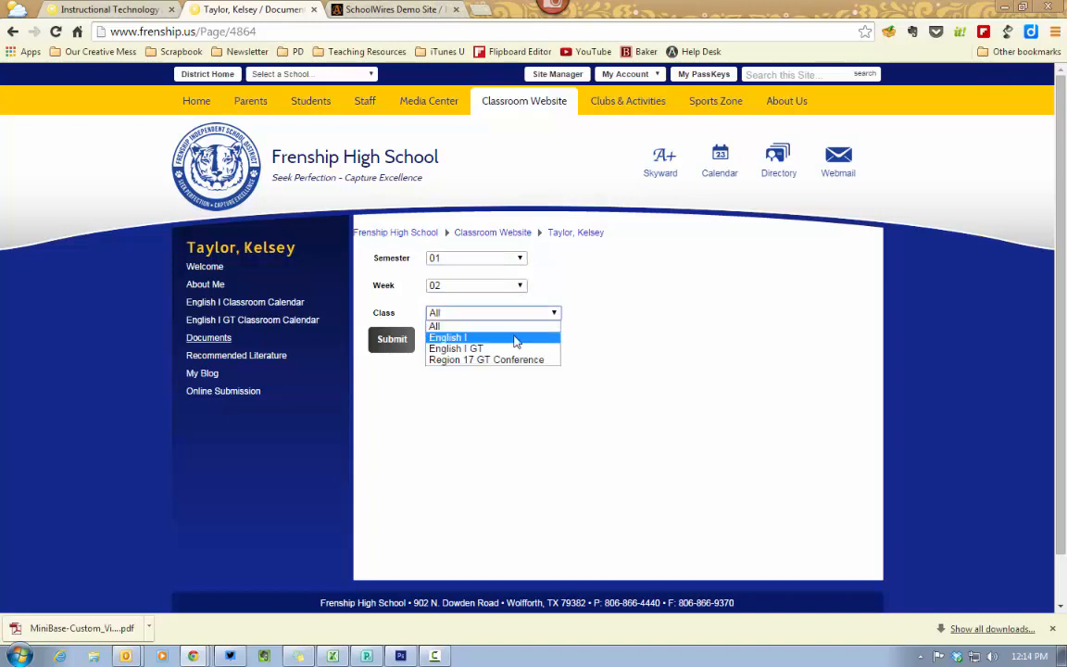
left_click(512, 349)
left_click(392, 340)
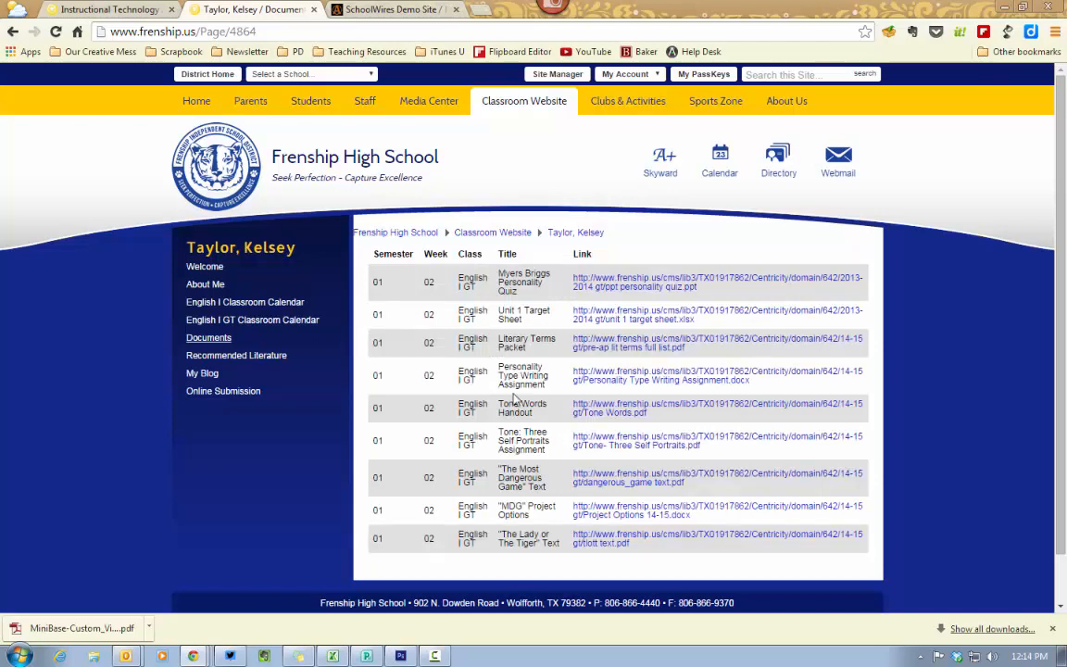
Step: Review the book list, class schedule and Regents review schedule MiniBase examples on the SchoolWires Demo Site, and close that page
left_click(84, 12)
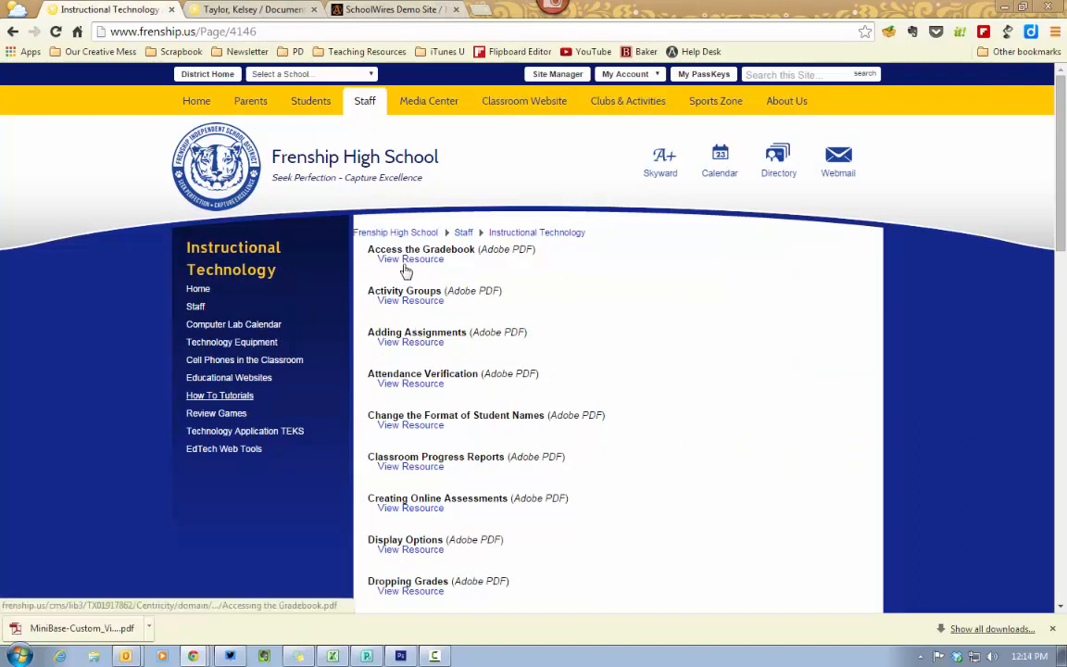
left_click(393, 10)
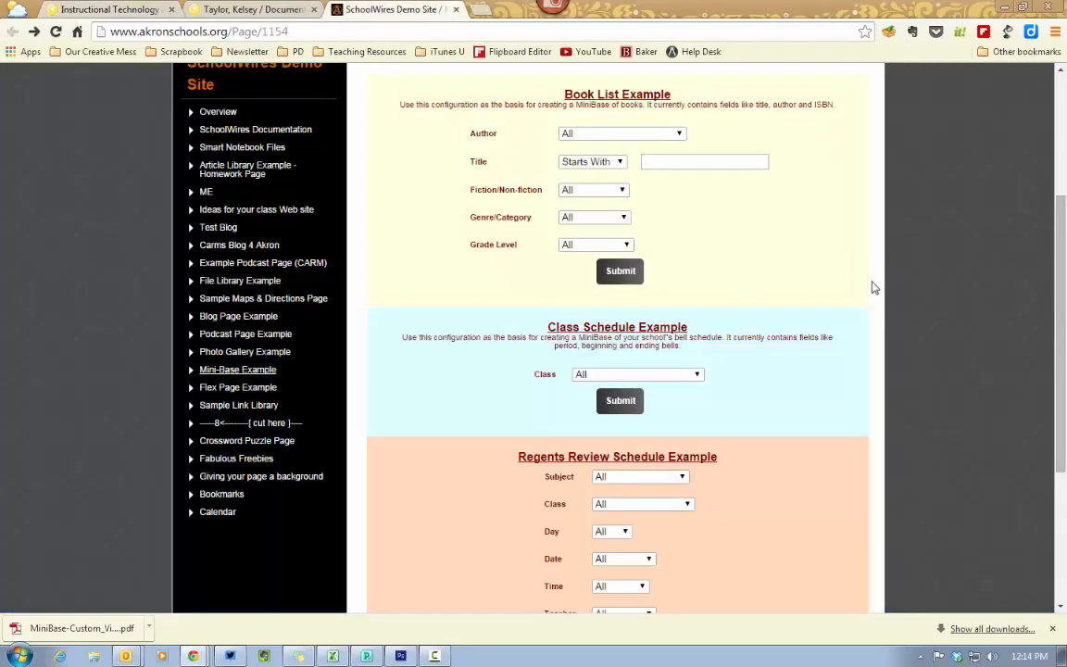
scroll(866, 285, "up", 1)
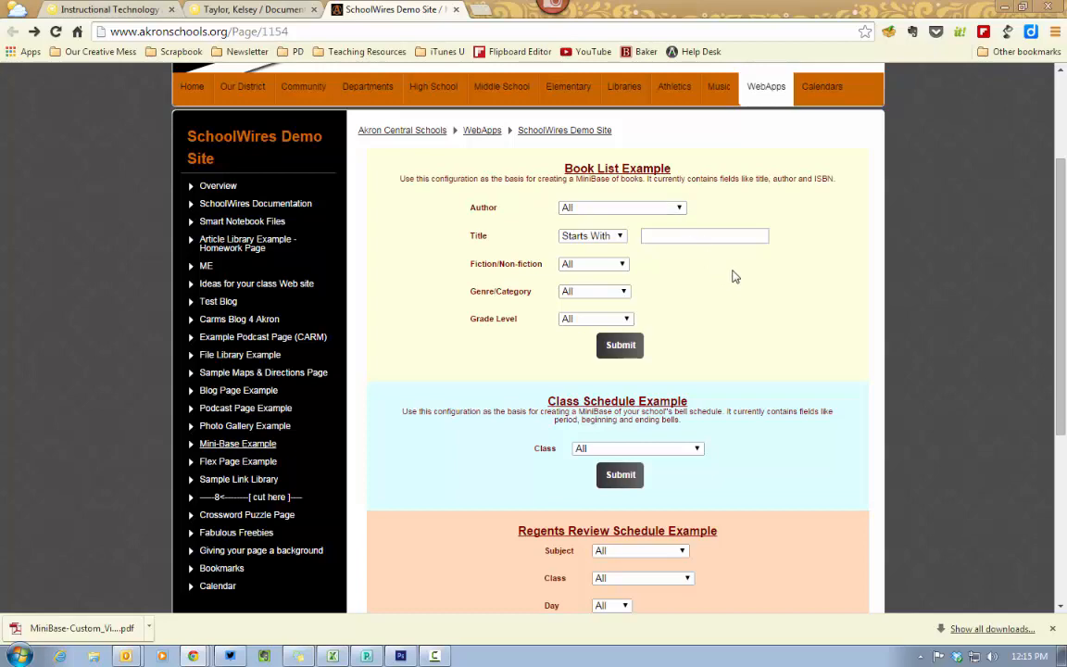
scroll(752, 287, "down", 2)
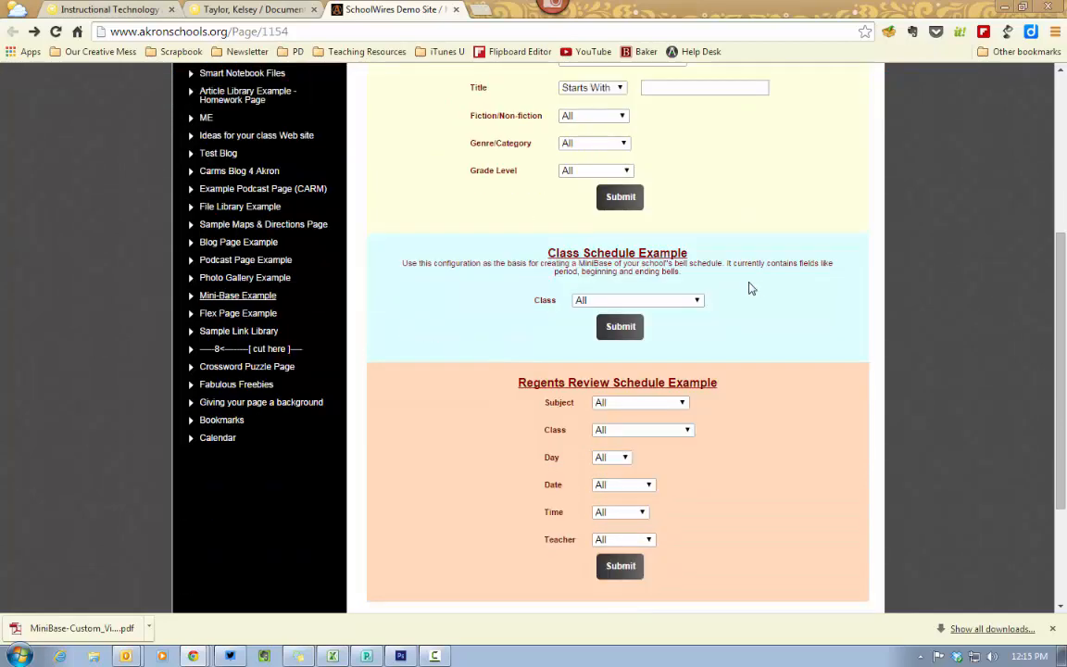
left_click(696, 302)
left_click(764, 331)
scroll(724, 466, "down", 1)
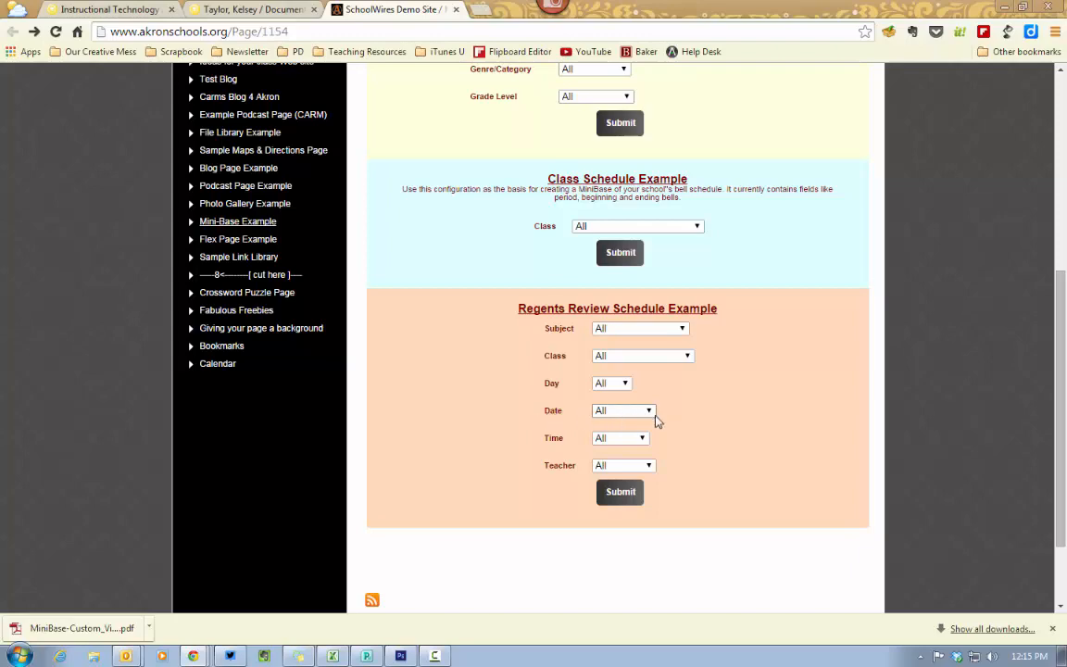
scroll(712, 415, "up", 5)
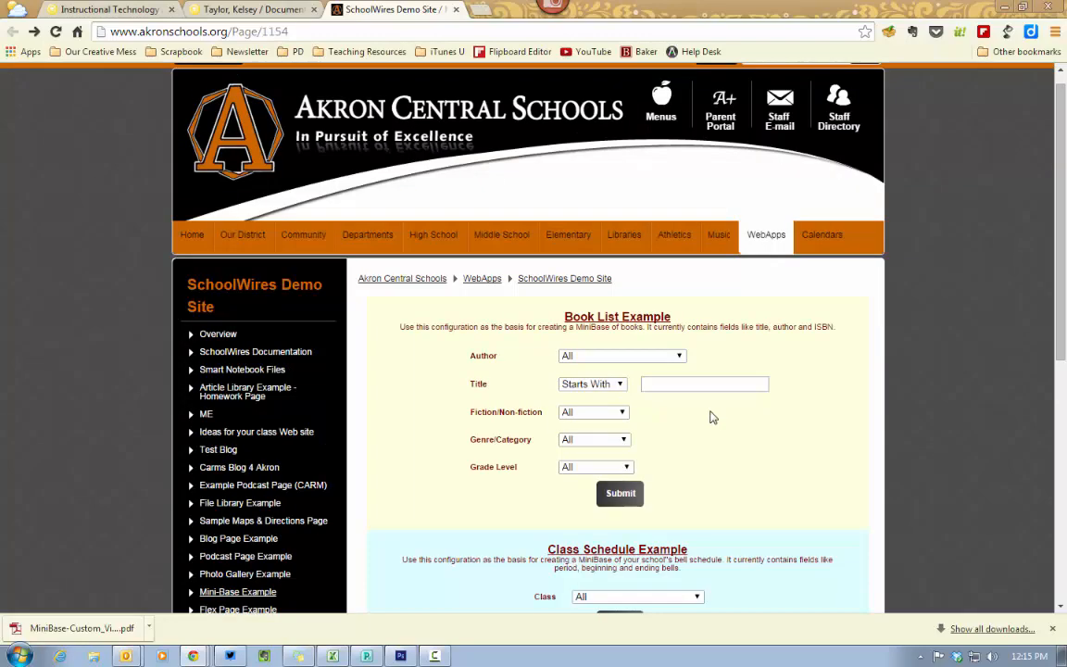
scroll(710, 415, "up", 1)
left_click(455, 10)
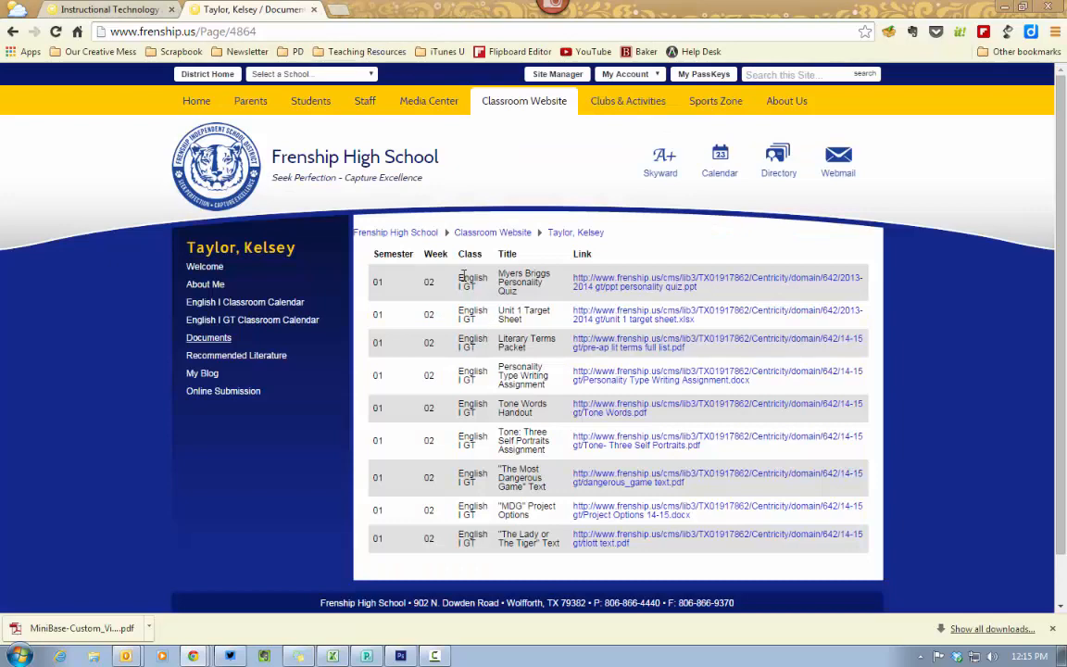
Step: Switch to the Site Manager window and open the Minibase App from the How To Tutorials Page
left_click(192, 655)
left_click(116, 626)
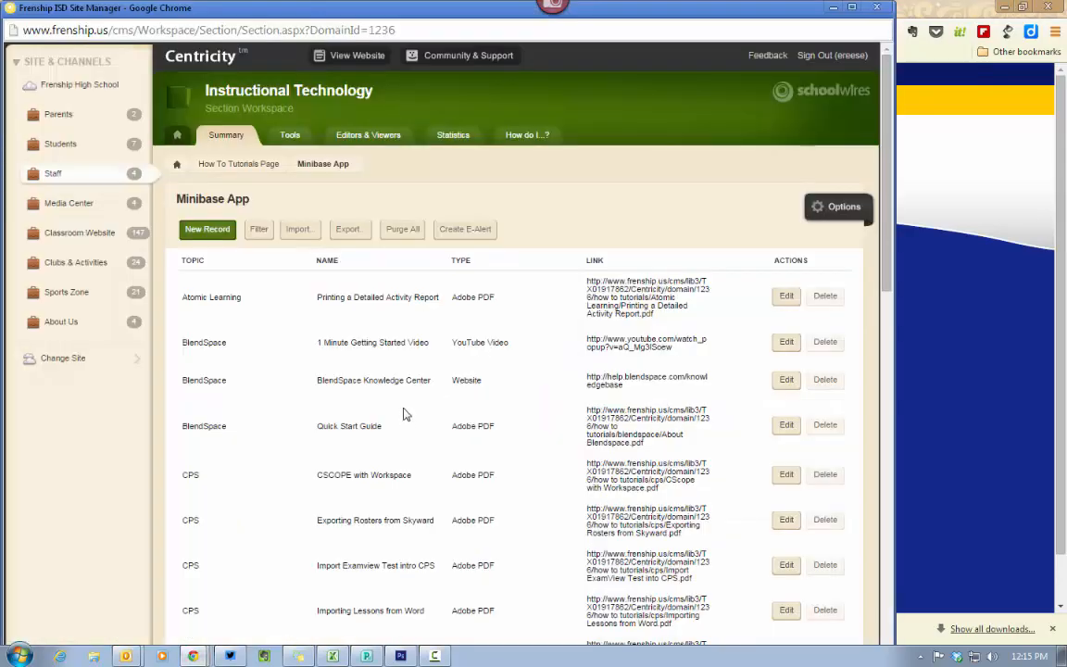
left_click_drag(389, 13, 413, 13)
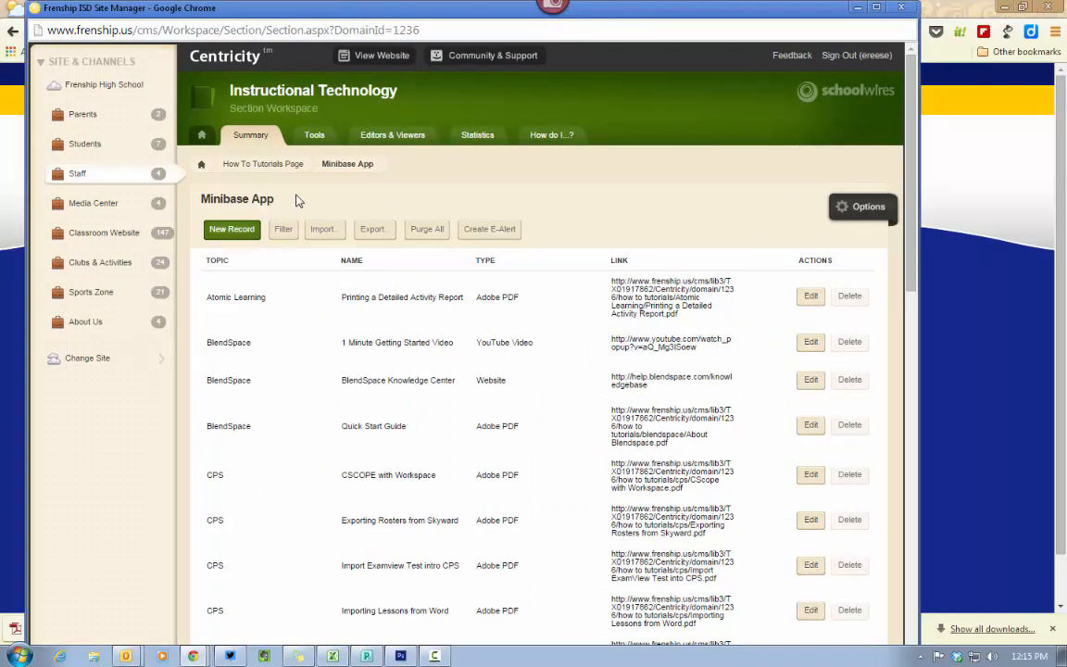
left_click(254, 167)
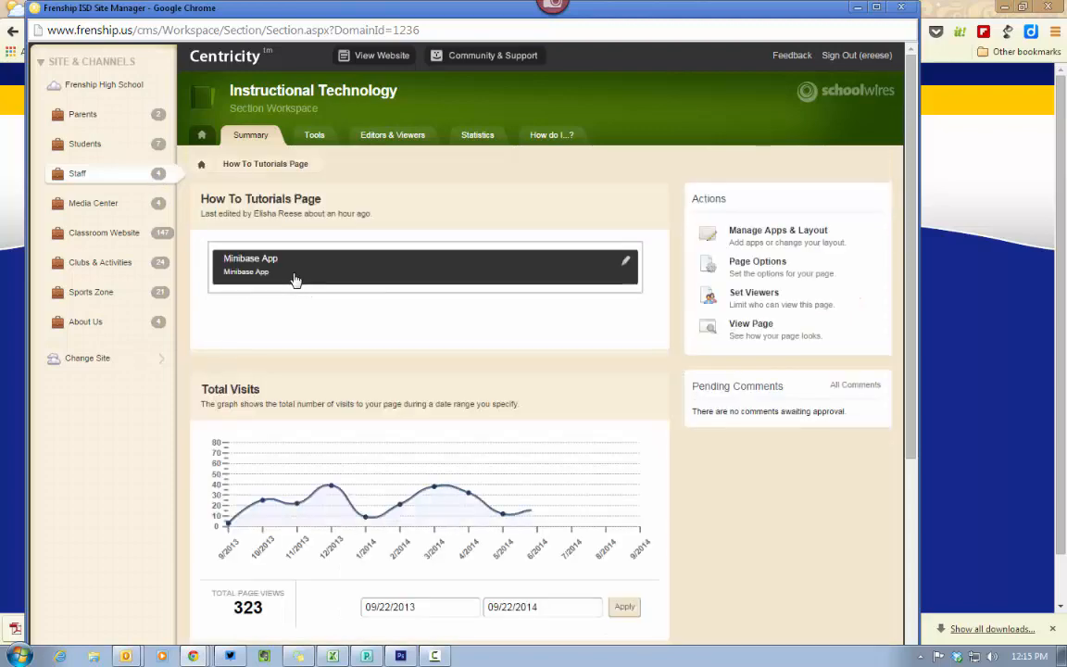
left_click(296, 279)
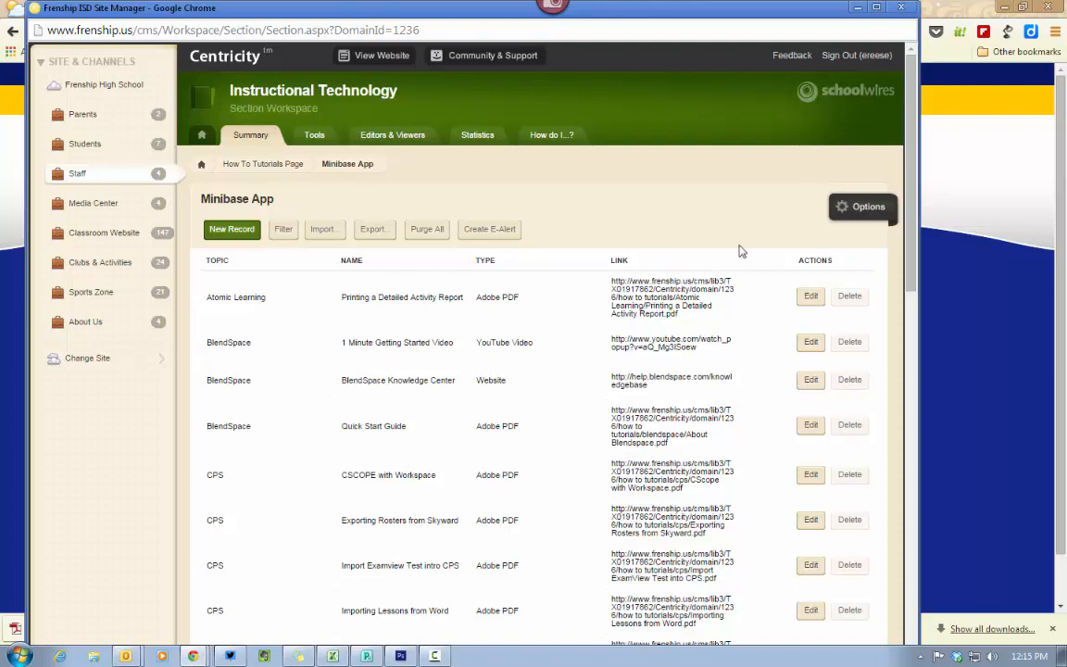
Step: Open the Minibase App's options and examine its field names, filter types, sort orders and sort levels
left_click(865, 207)
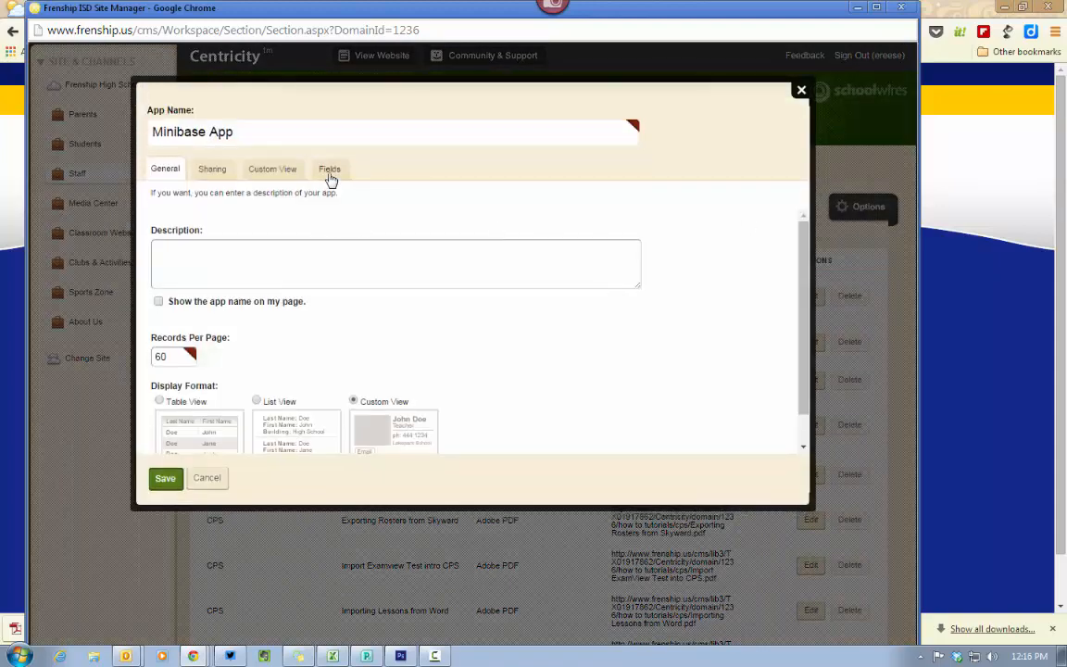
left_click(330, 172)
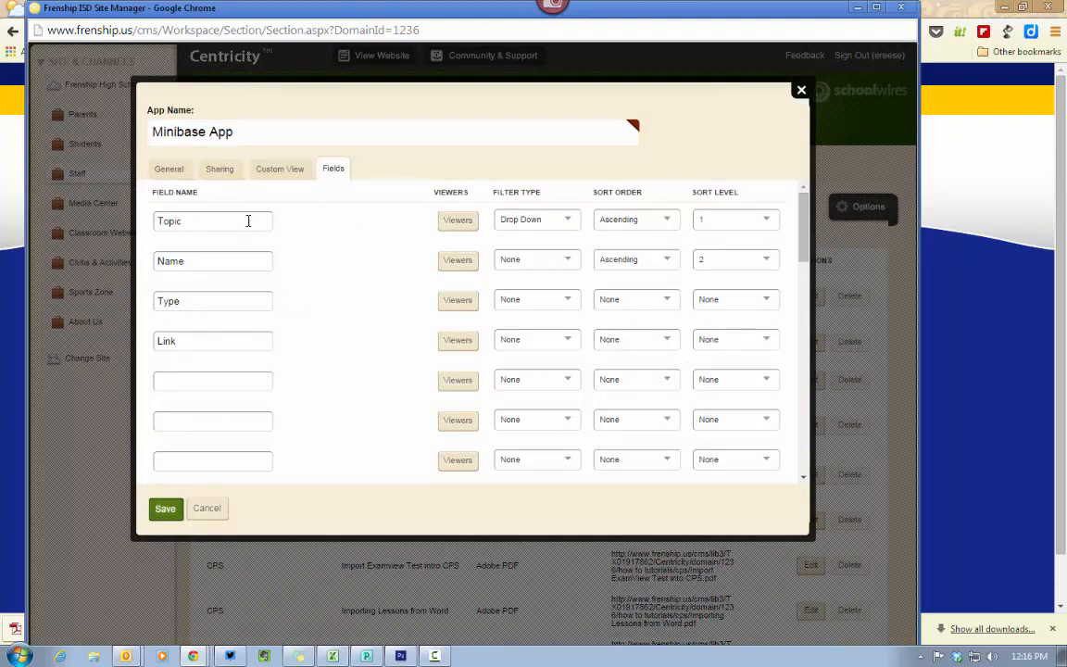
left_click(208, 221)
left_click(207, 261)
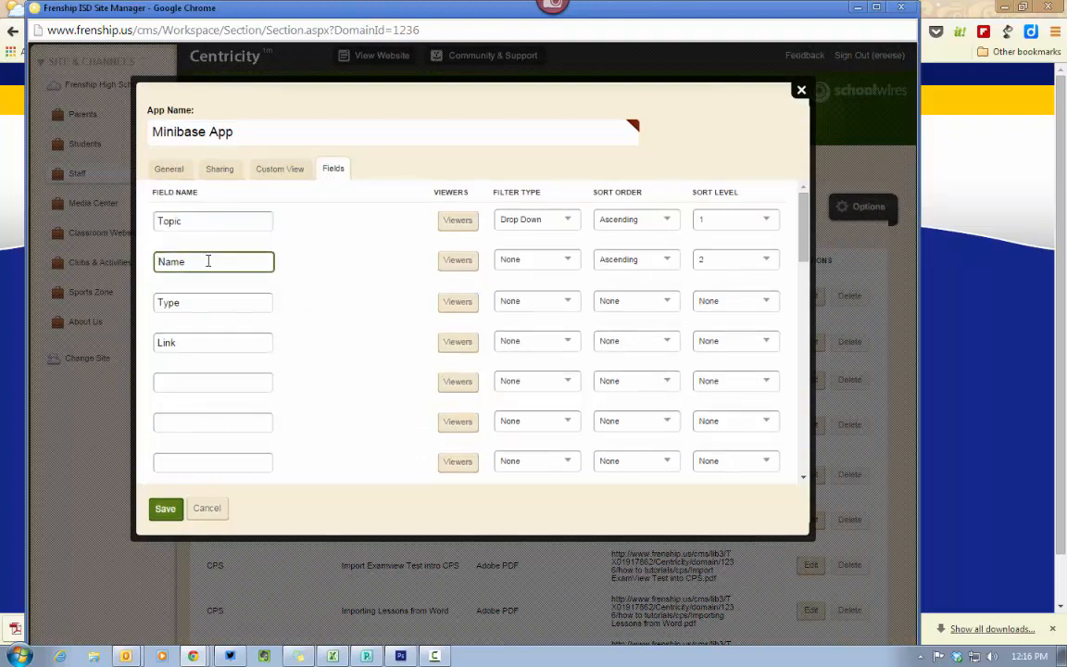
left_click(206, 339)
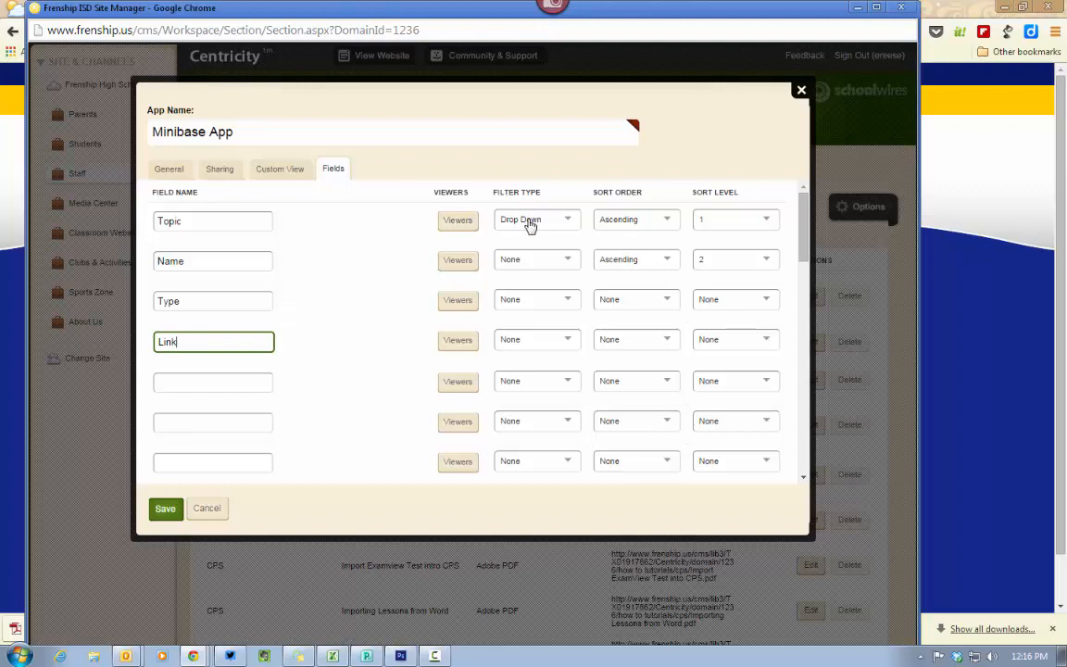
left_click(213, 221)
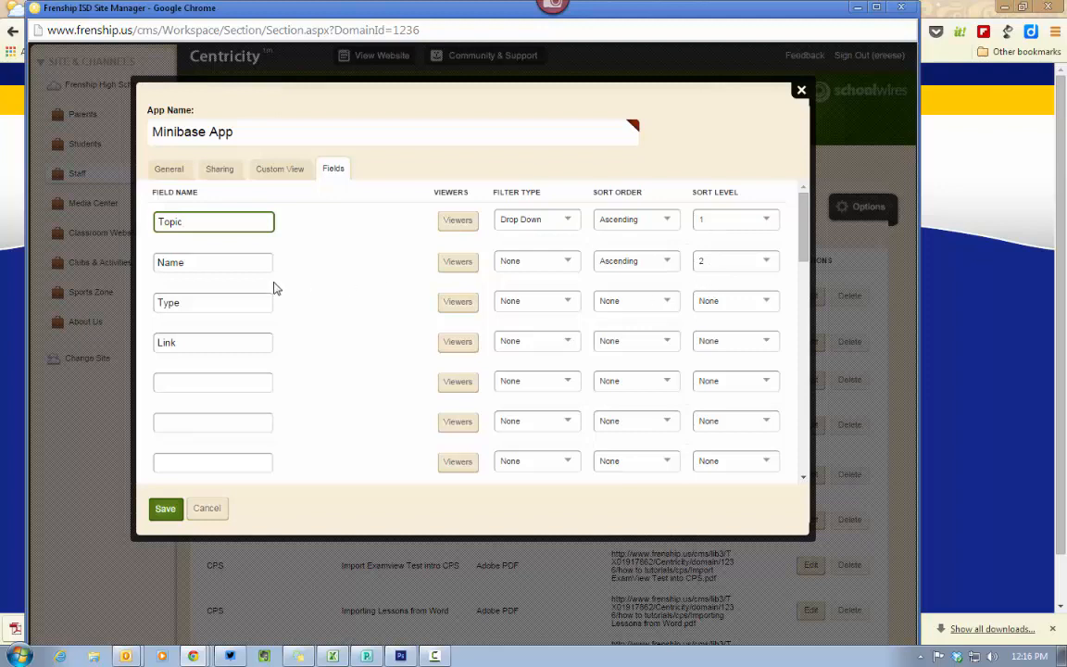
Step: Examine the app's general settings, including the records per page and the display format choices
left_click(277, 172)
left_click(159, 171)
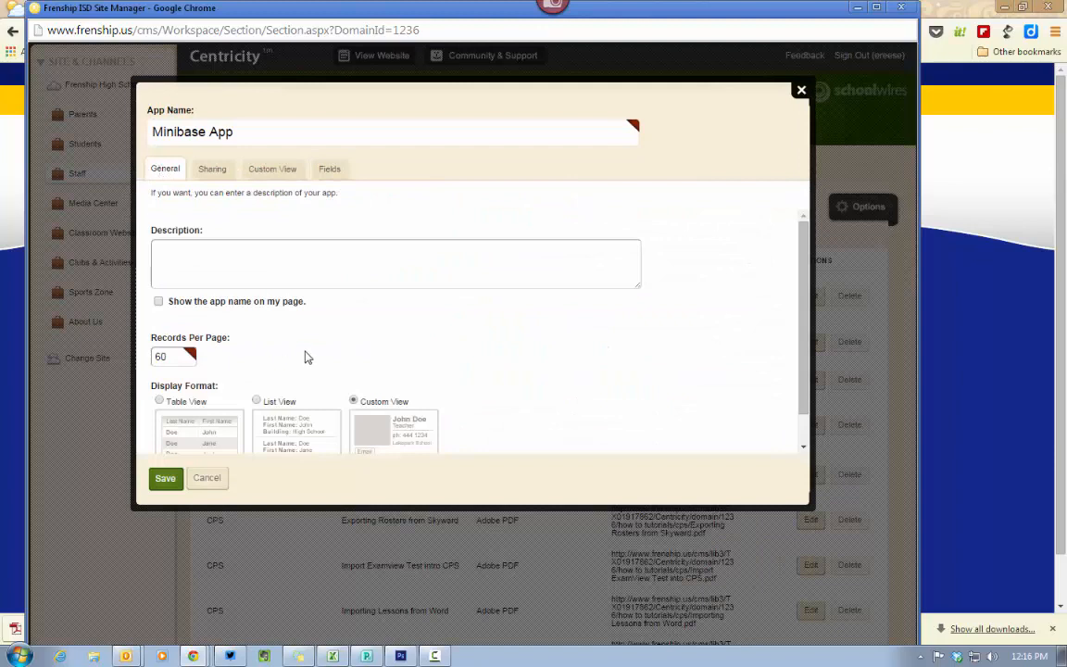
scroll(308, 358, "down", 1)
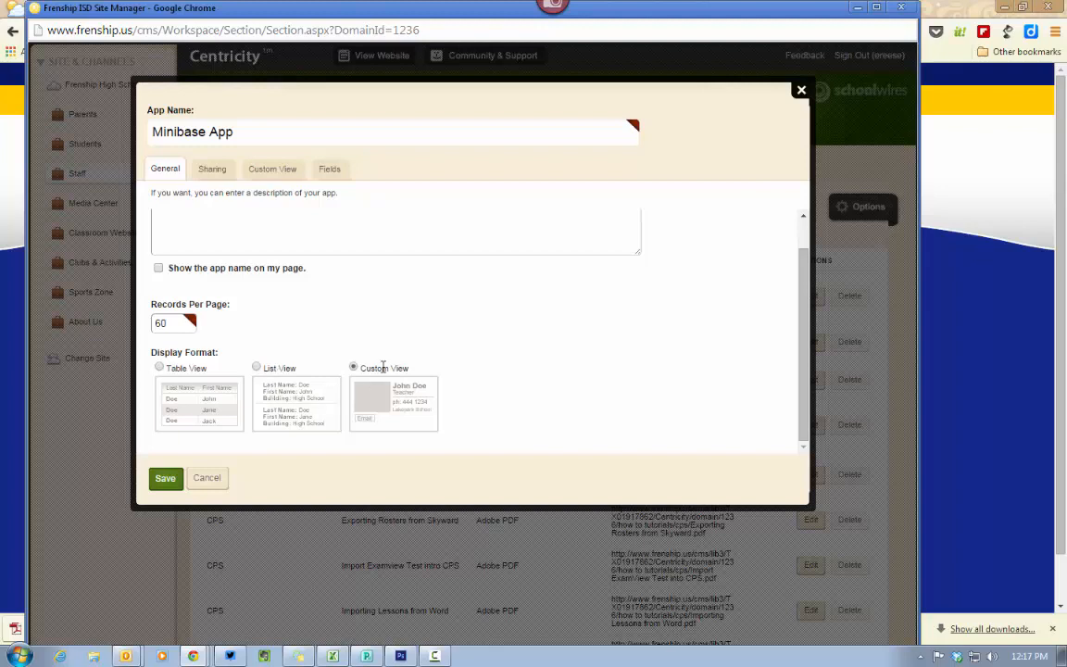
Step: Examine the custom view's details layout and compare its $FIELD1 placeholder with the app's list of field names
left_click(274, 170)
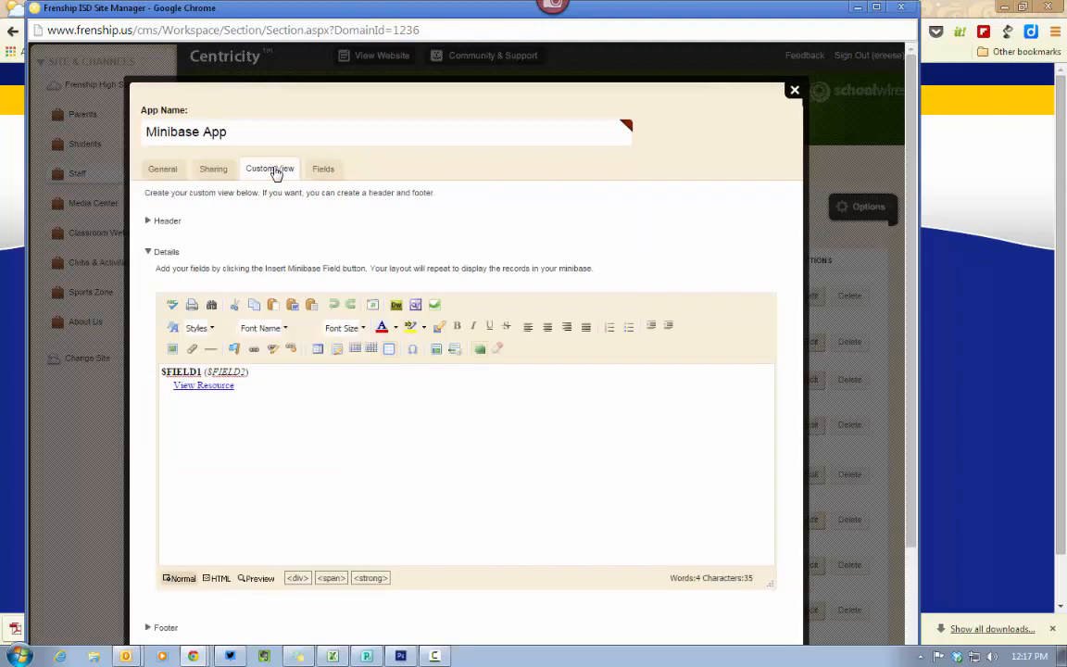
left_click(174, 371)
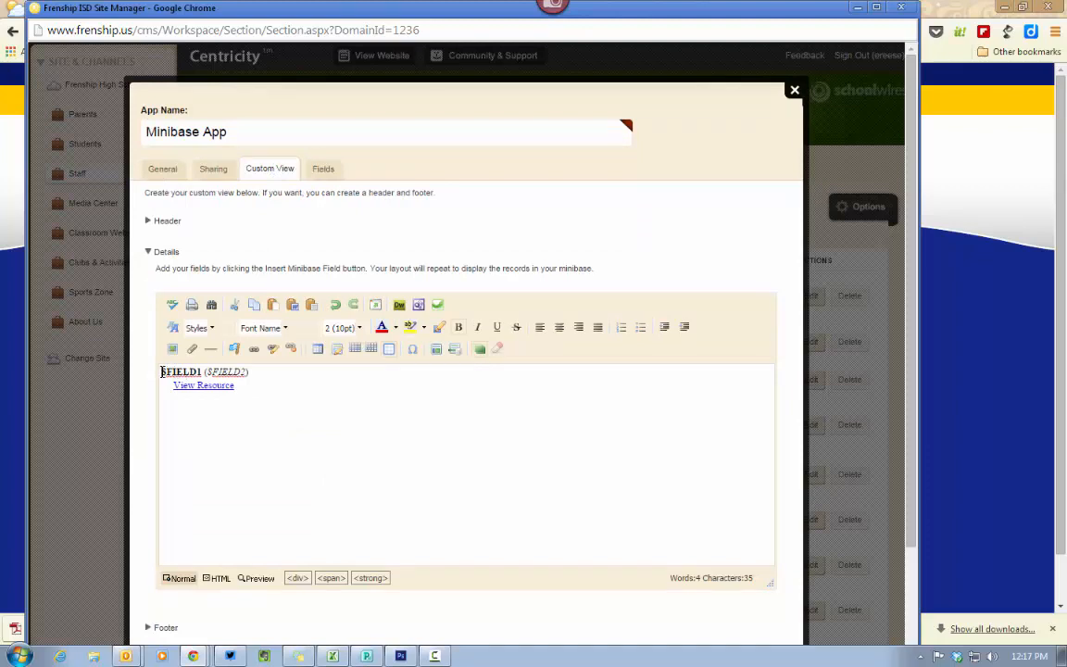
left_click_drag(162, 371, 209, 378)
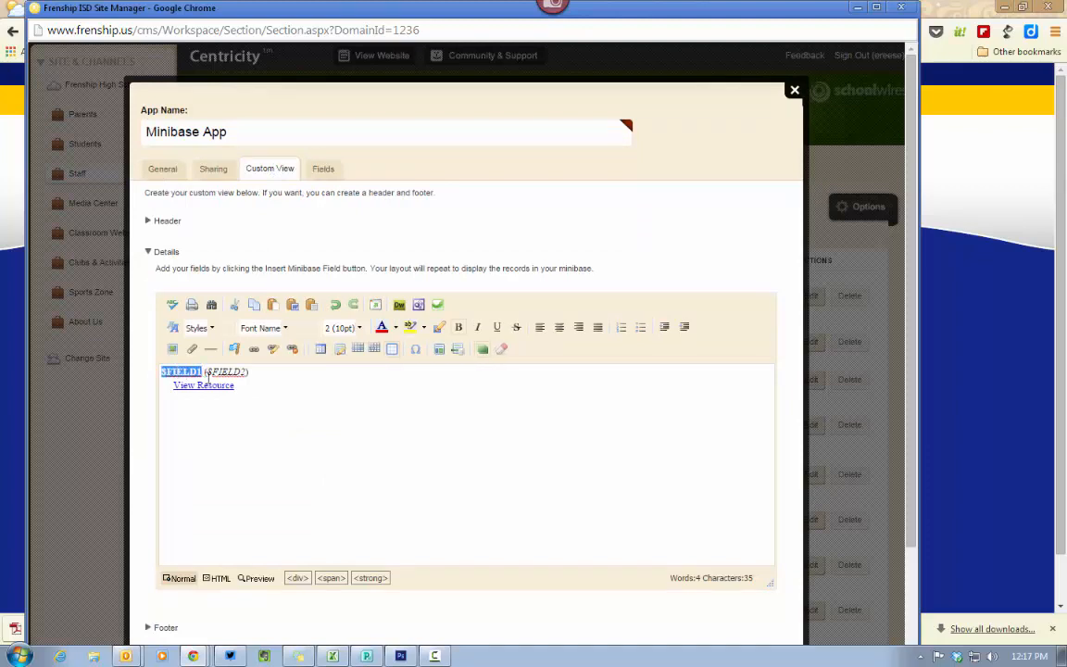
left_click(162, 371)
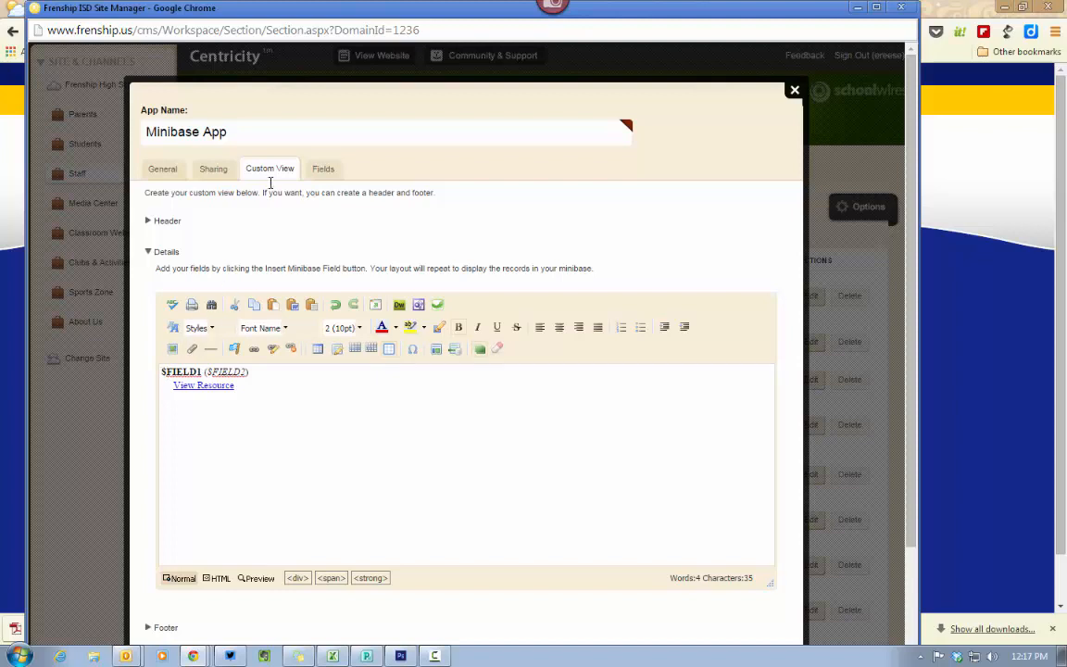
left_click(323, 169)
left_click(184, 221)
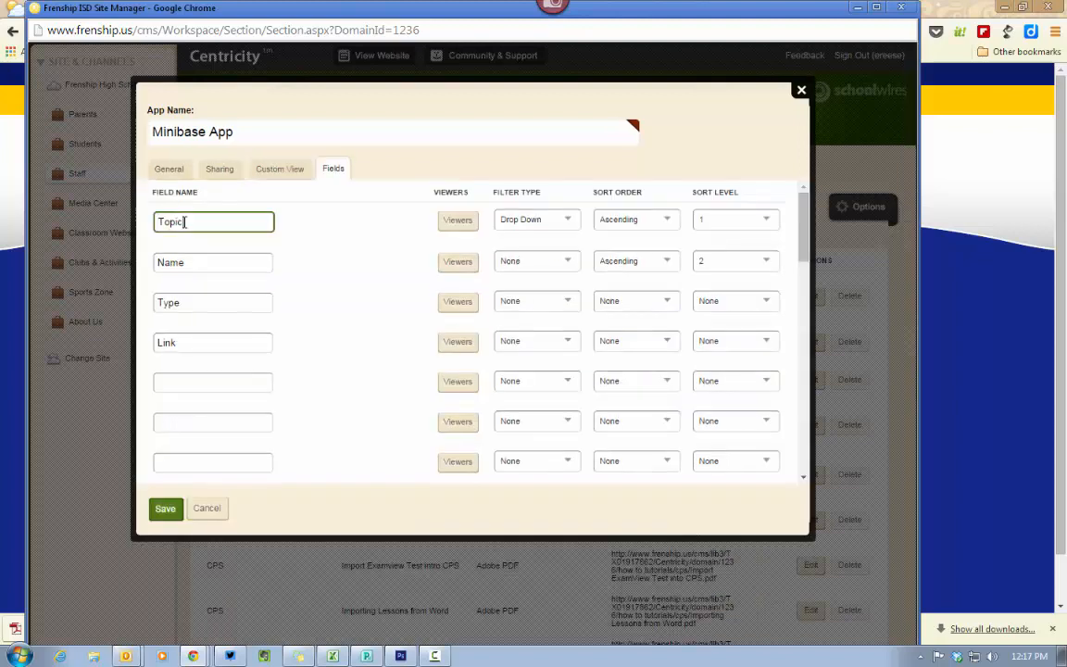
Step: Review the order of the Name, Type and Link fields and match it to the $FIELD1 and $FIELD2 placeholders in the custom view
left_click(185, 262)
left_click(185, 302)
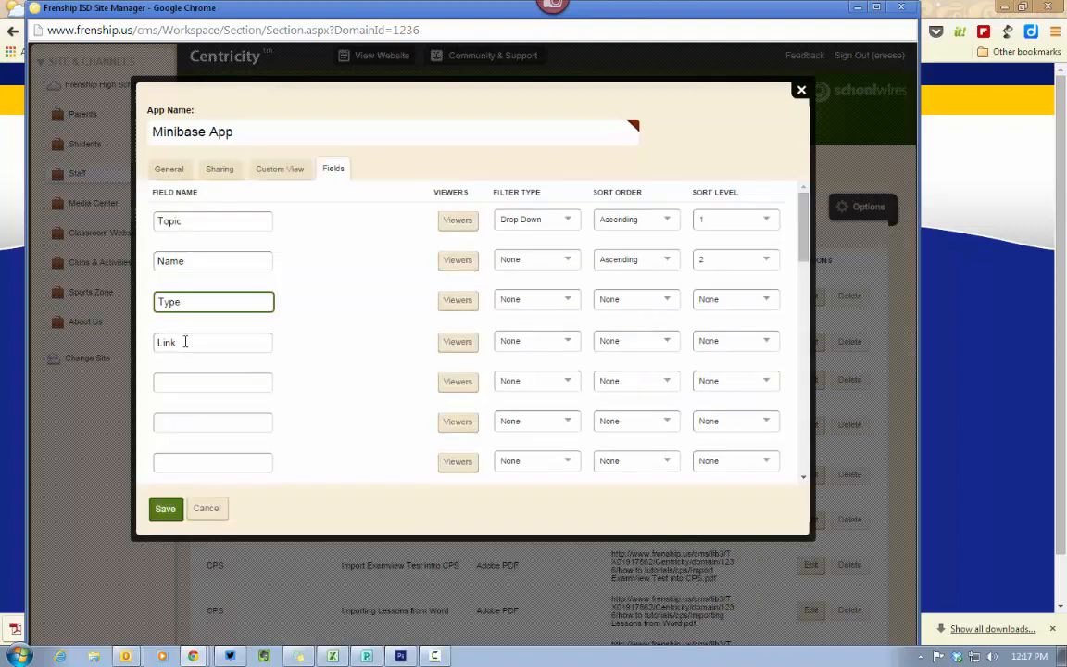
left_click(185, 341)
left_click(273, 171)
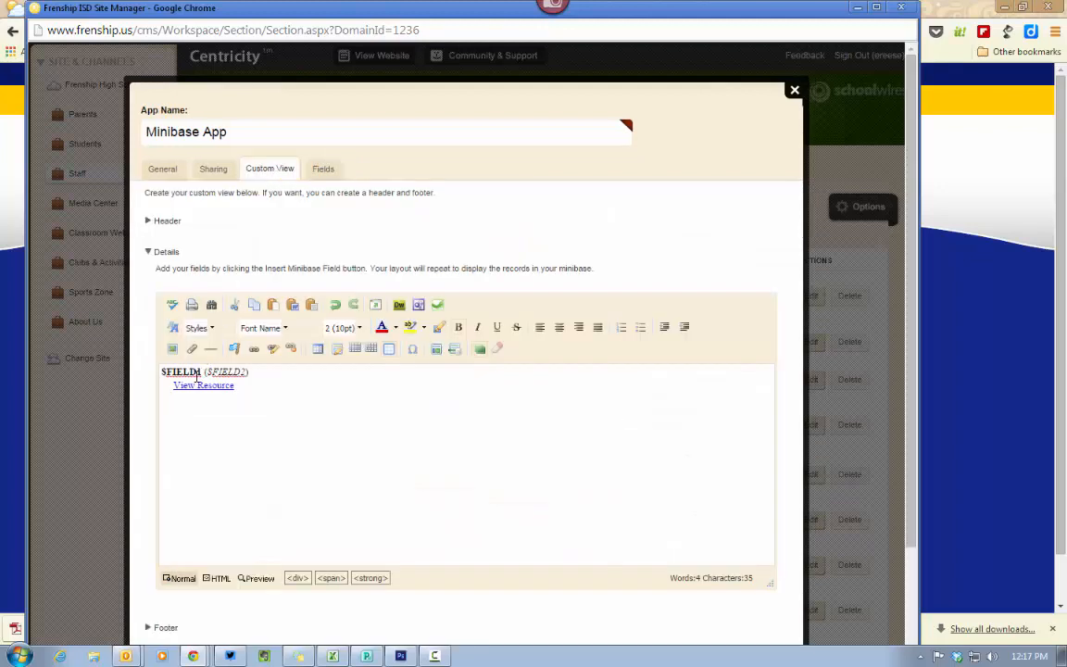
left_click_drag(161, 371, 198, 373)
left_click(168, 371)
left_click_drag(162, 371, 241, 371)
left_click(207, 371)
left_click(220, 372)
left_click(185, 385)
Step: Inspect the link properties of the View Resource text, check its $FIELD3 URL and confirm them
left_click_drag(174, 385, 234, 385)
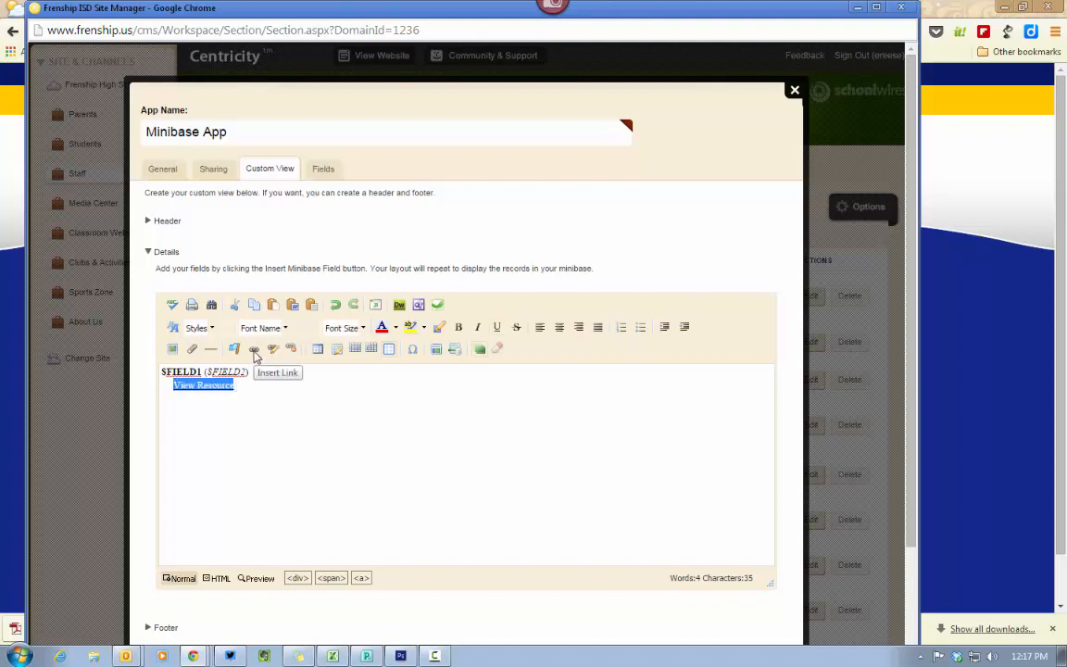
left_click(254, 350)
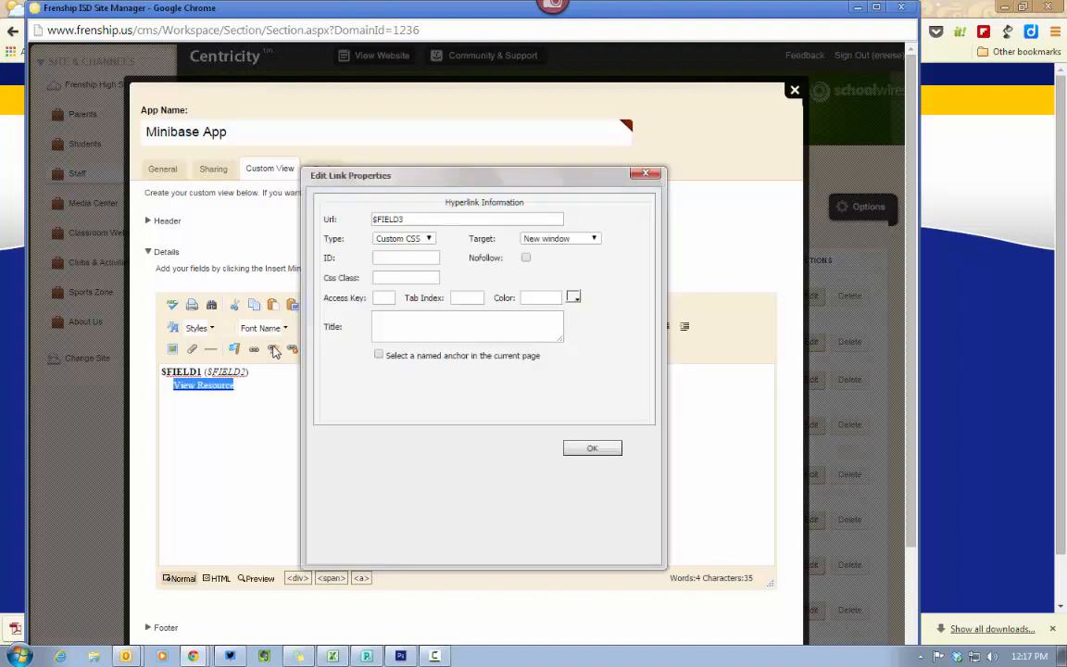
left_click(406, 221)
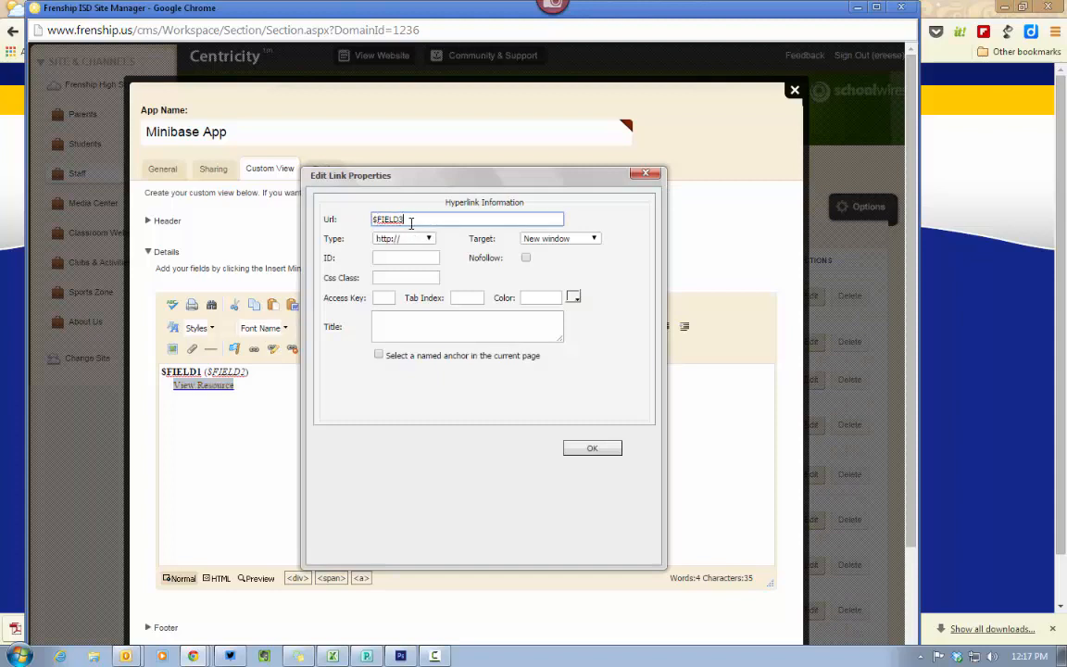
left_click(592, 448)
left_click(257, 393)
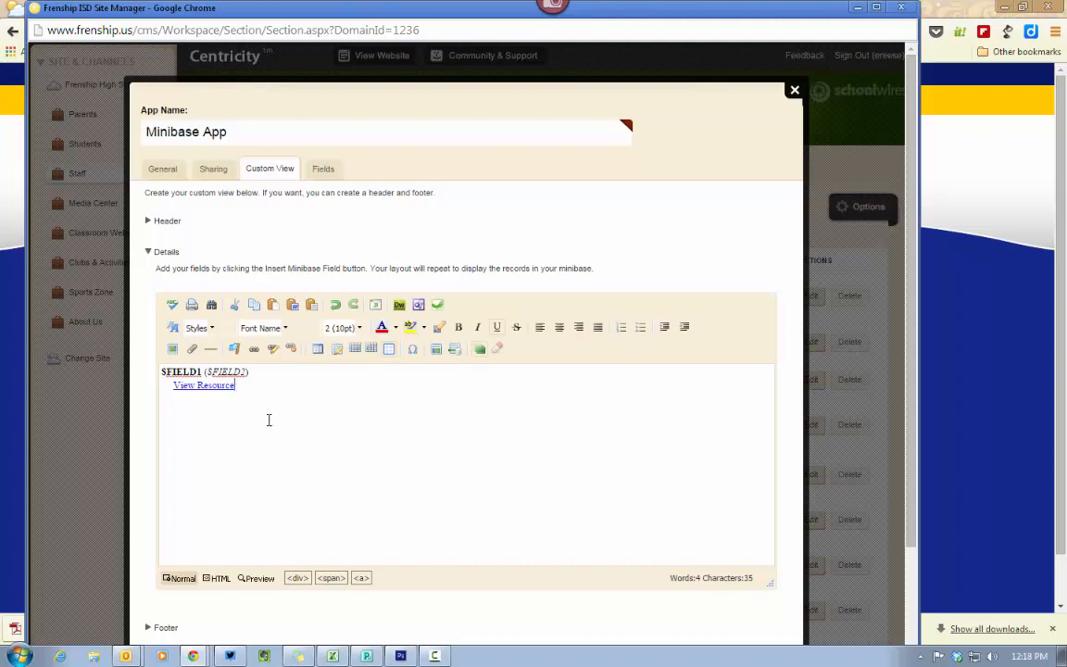
Step: Save the Minibase App's options
scroll(268, 421, "down", 3)
scroll(269, 421, "up", 1)
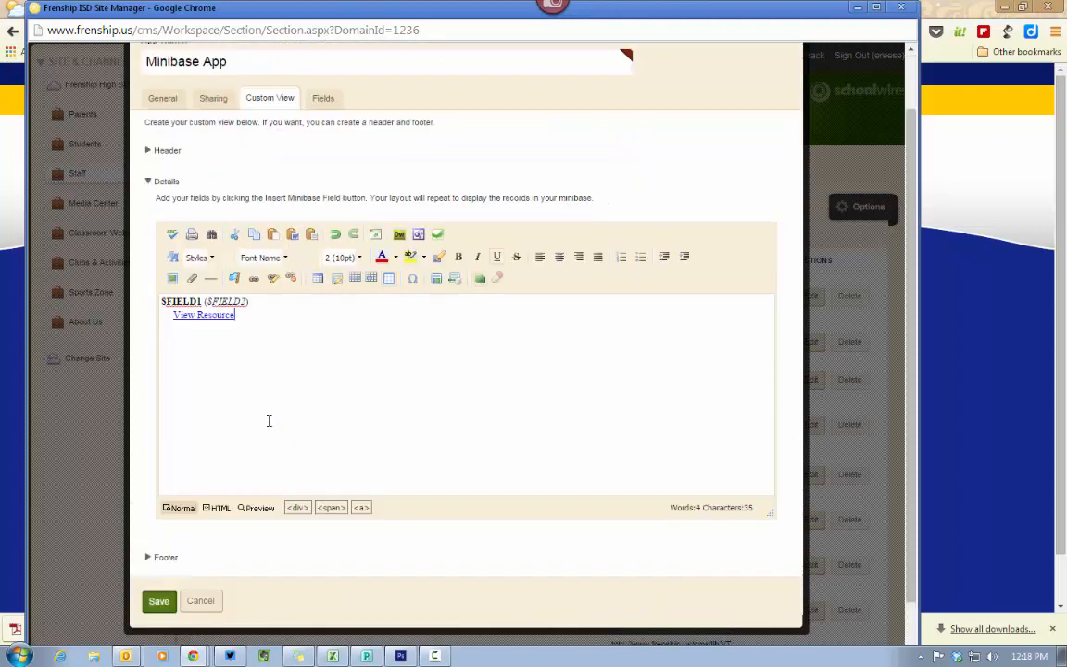
left_click(164, 604)
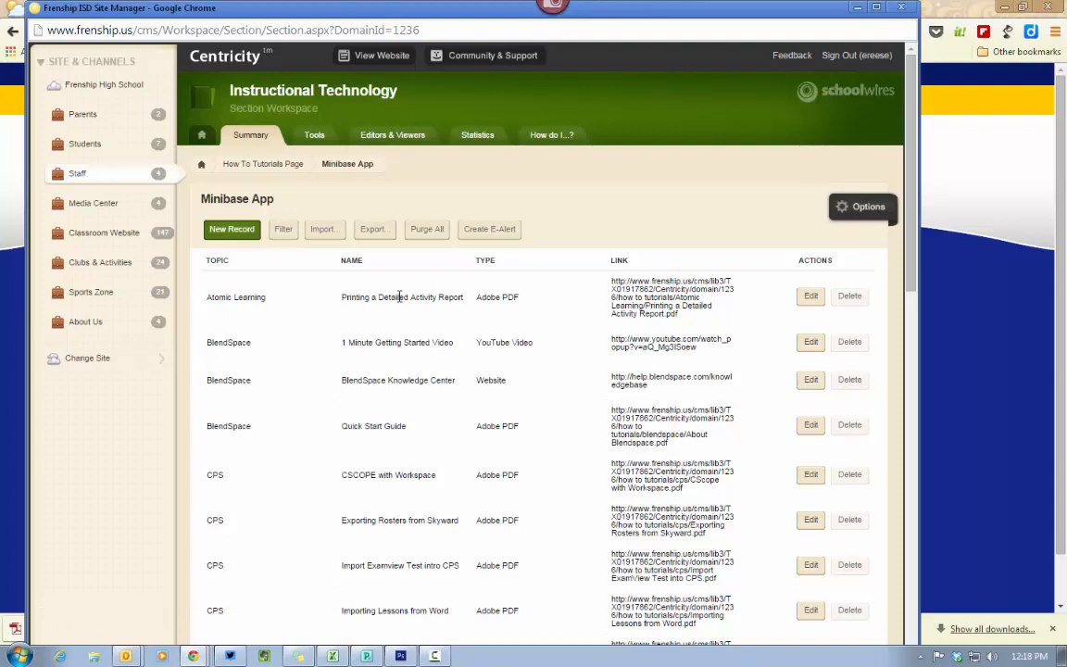
Step: Look over the section's tools and return to the How To Tutorials page's Minibase App
left_click(315, 138)
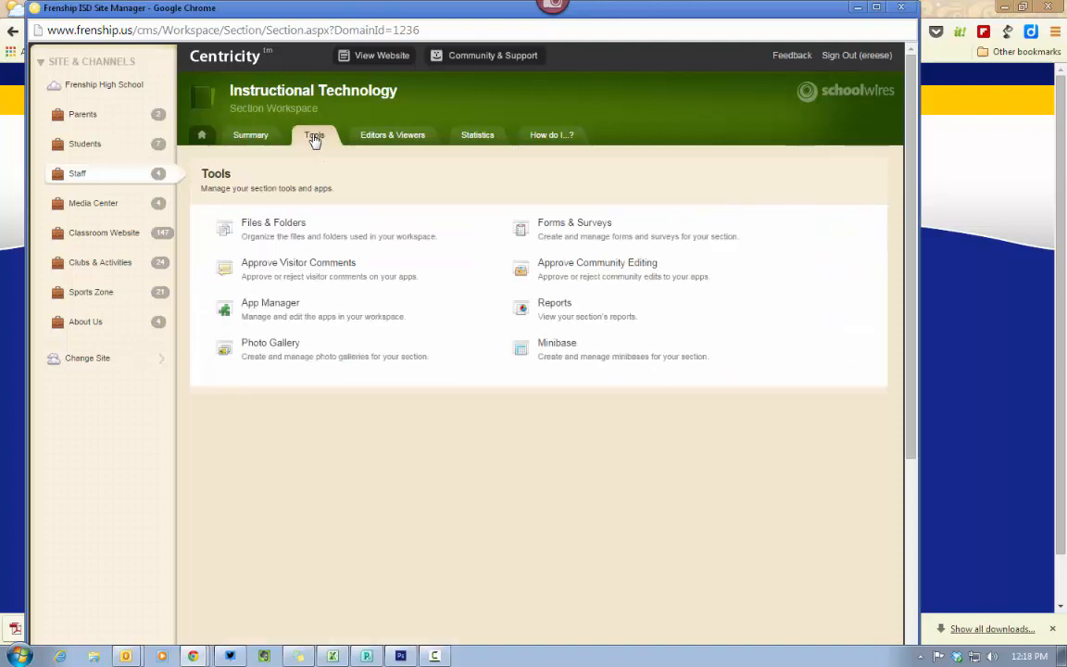
left_click(251, 138)
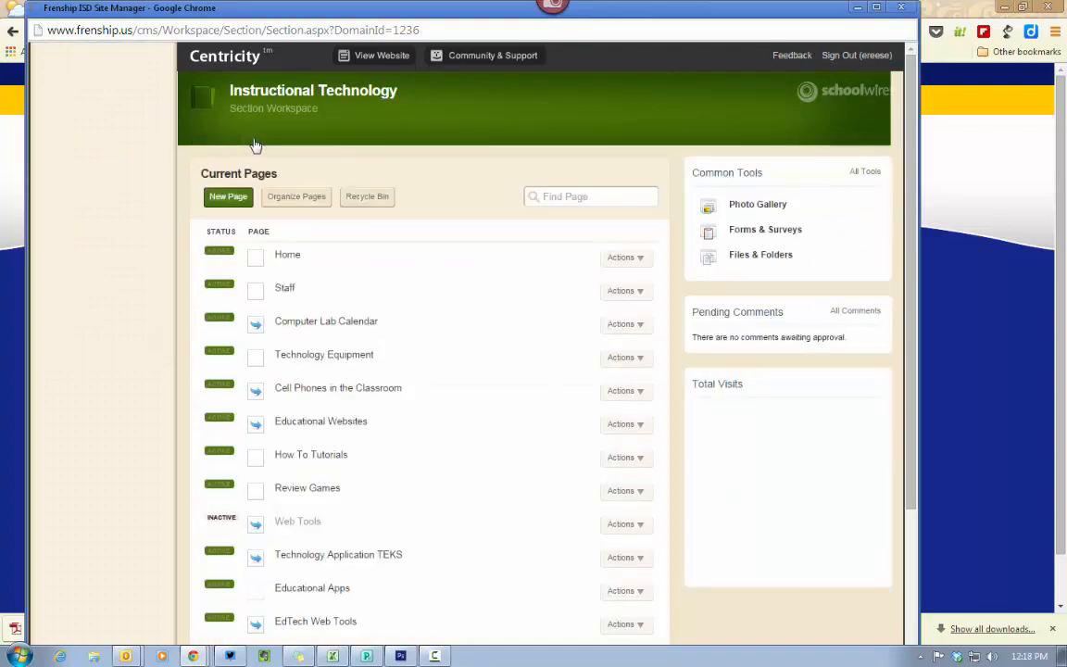
left_click(312, 456)
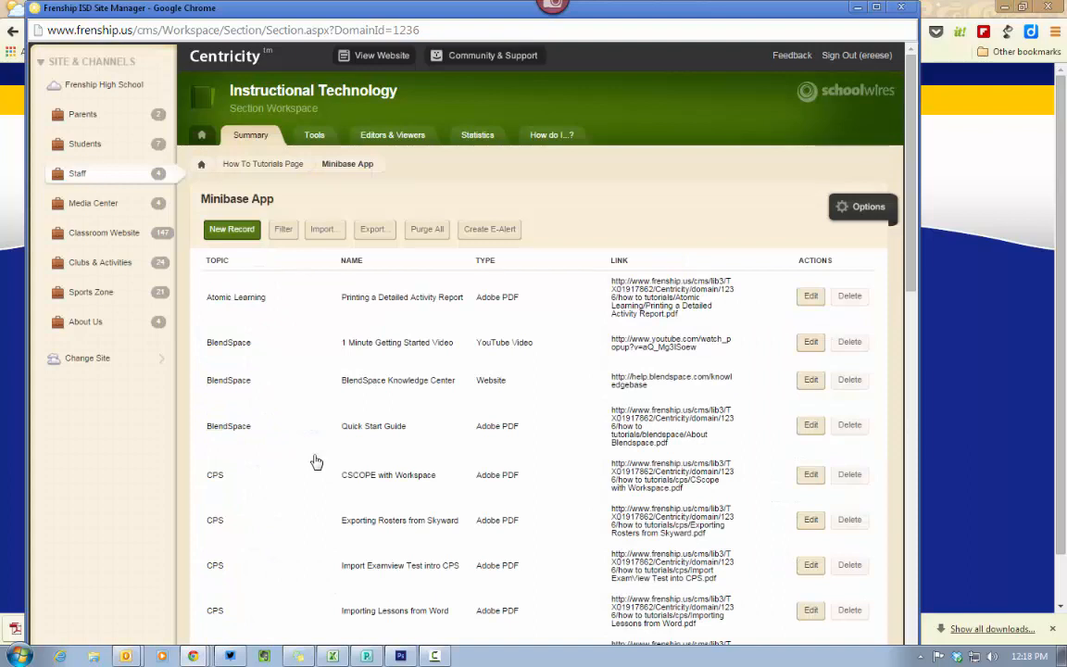
Step: Switch to the main browser window and load youtube.com in a new tab
left_click(195, 656)
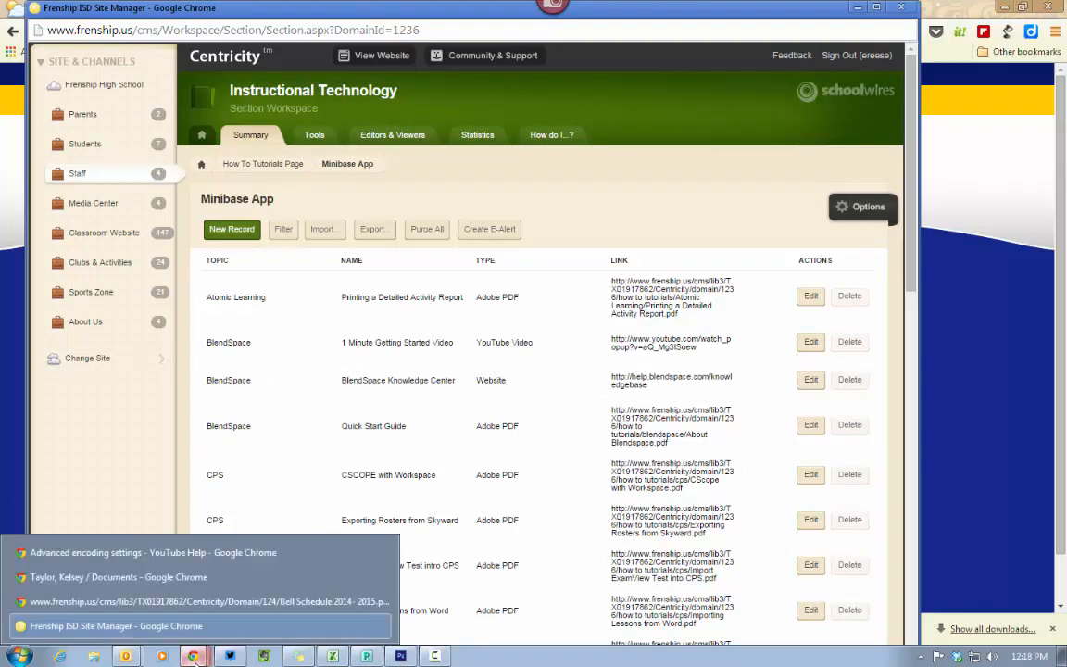
left_click(930, 6)
left_click(339, 12)
type("youtube.com")
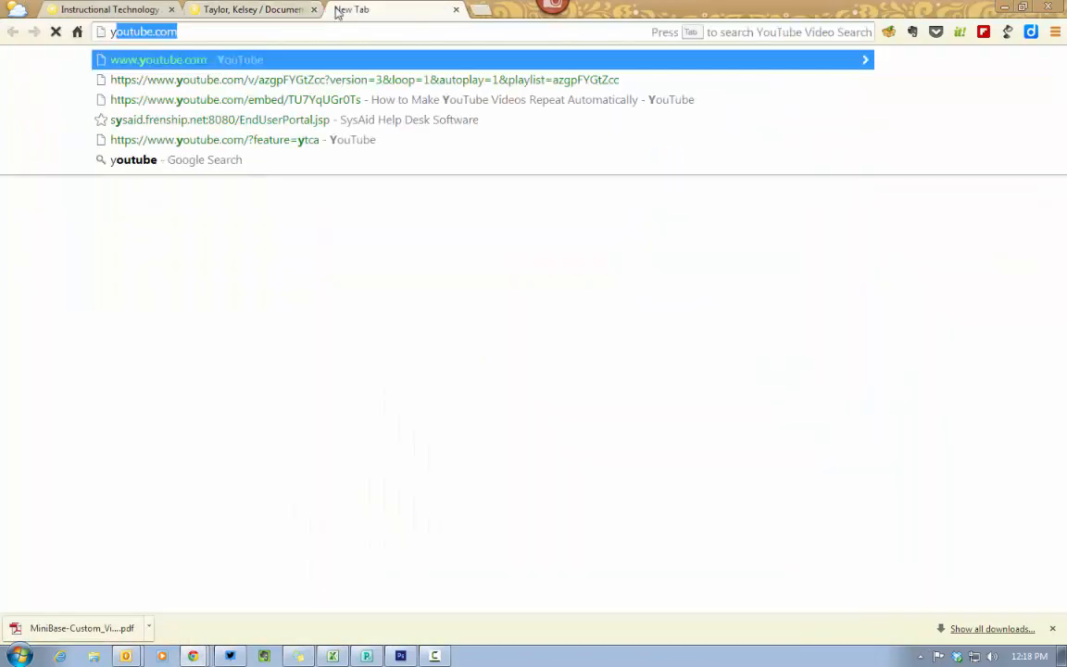
key("Return")
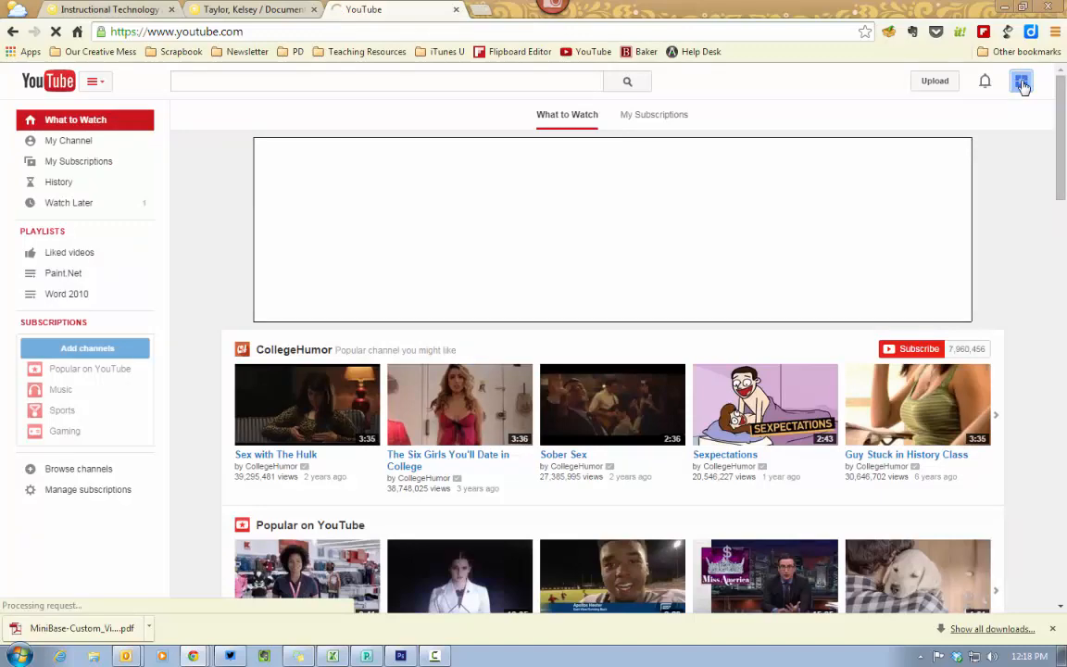
Step: Switch the YouTube account to ER's EdTech Tutorials and open its channel page
left_click(1022, 83)
left_click(912, 239)
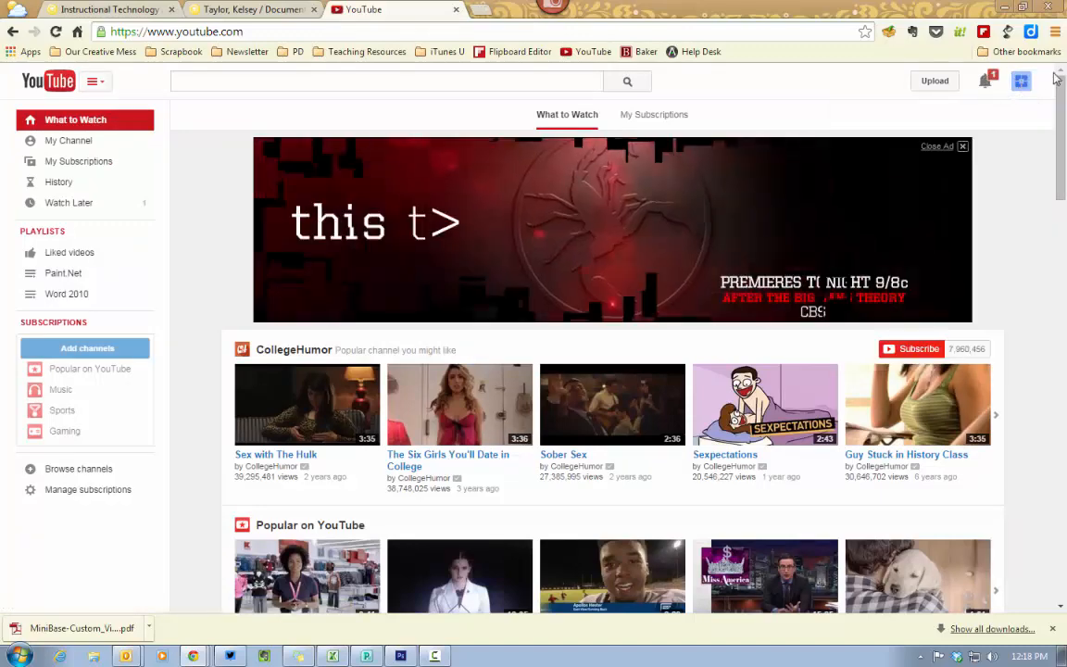
left_click(1021, 82)
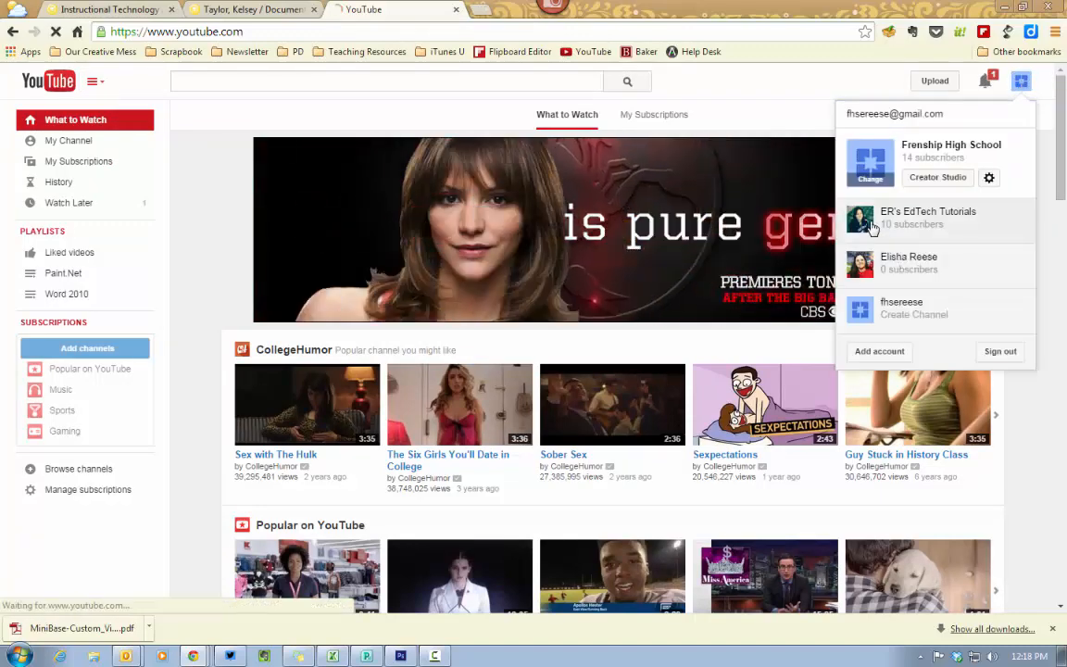
left_click(873, 222)
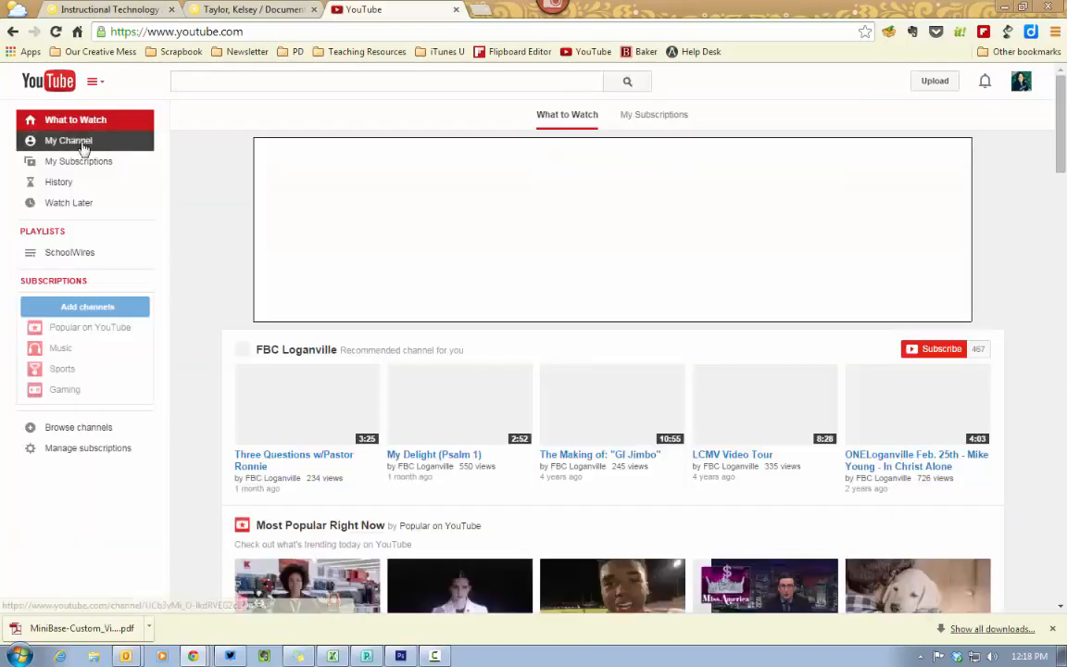
left_click(83, 149)
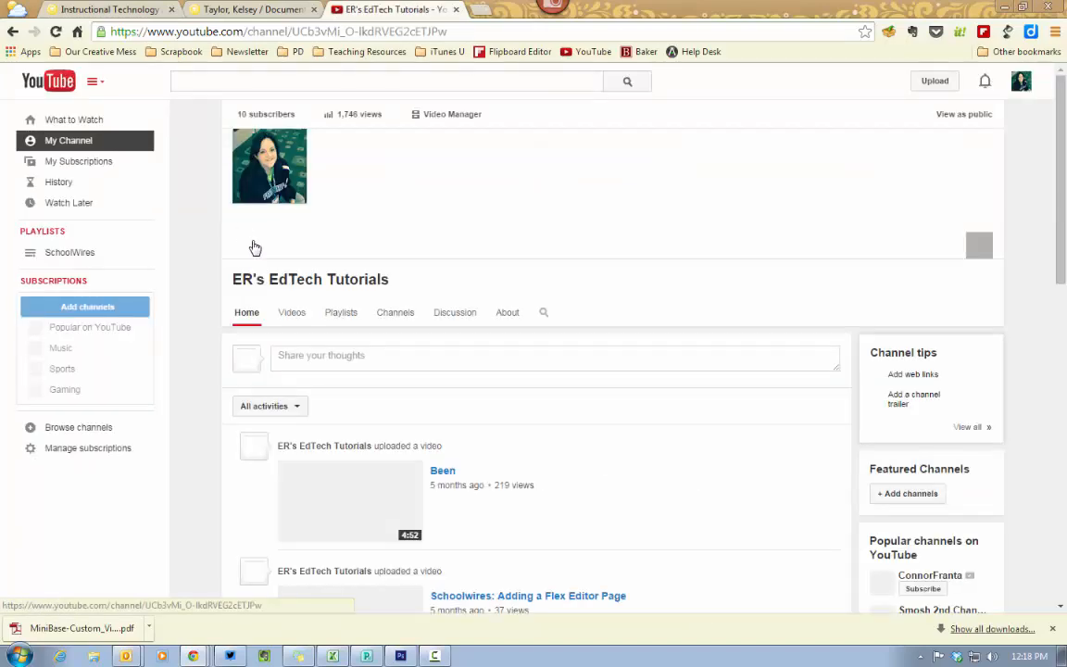
Step: Open the Been video from the channel, copy its web address and pause the playback
scroll(207, 274, "down", 1)
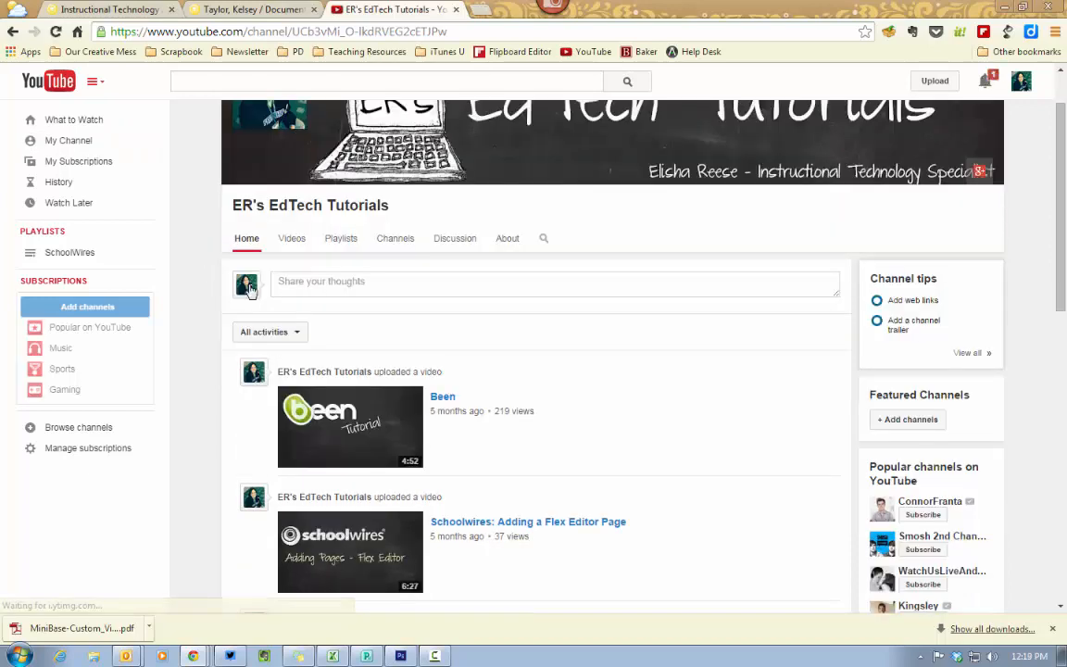
left_click(442, 398)
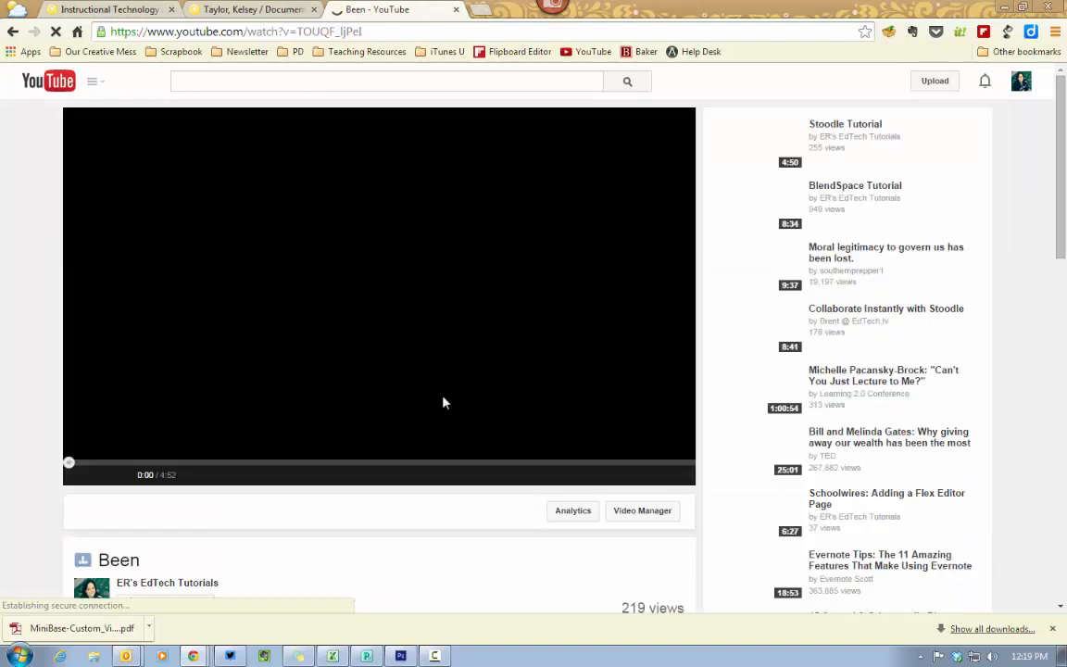
left_click(311, 31)
right_click(311, 34)
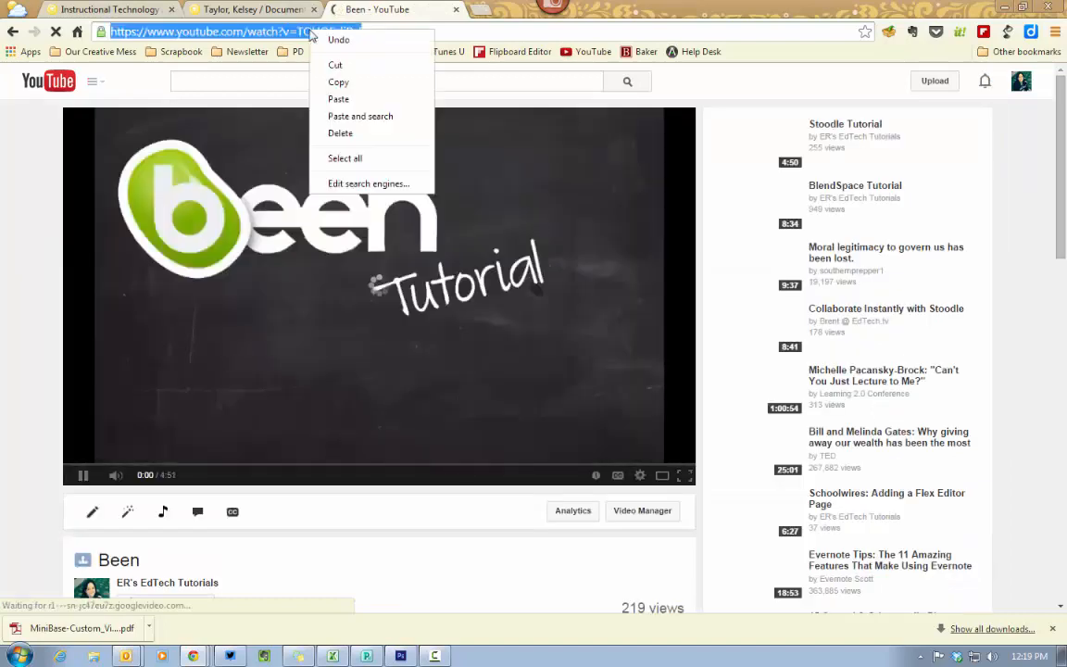
left_click(338, 83)
left_click(84, 476)
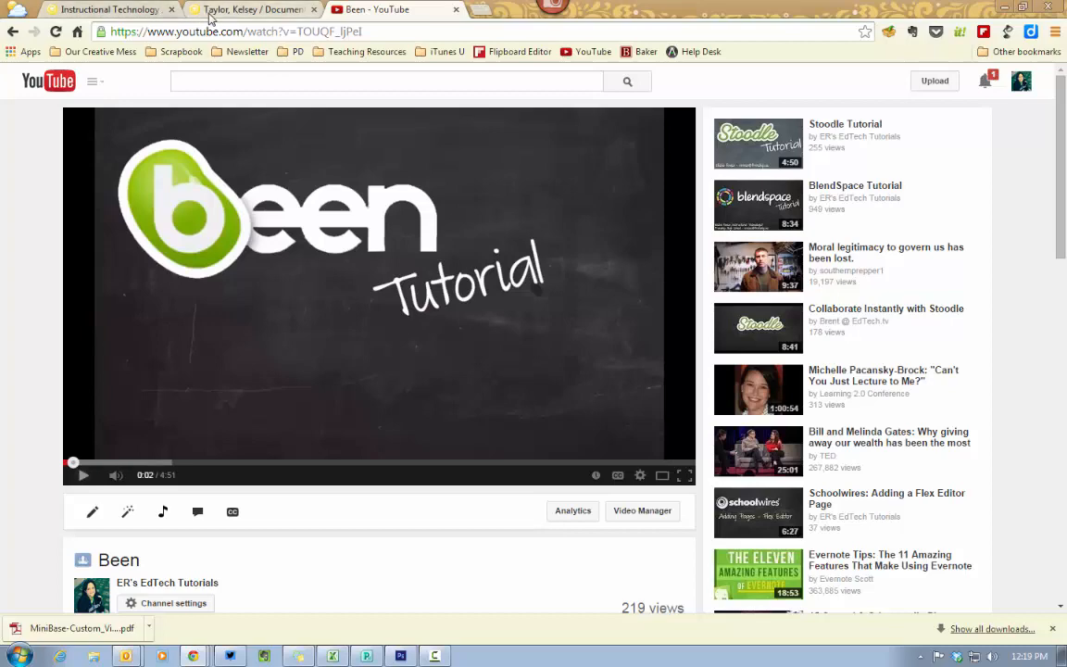
Step: Return to the Site Manager window and start a new record in the Minibase App
key("alt+Tab")
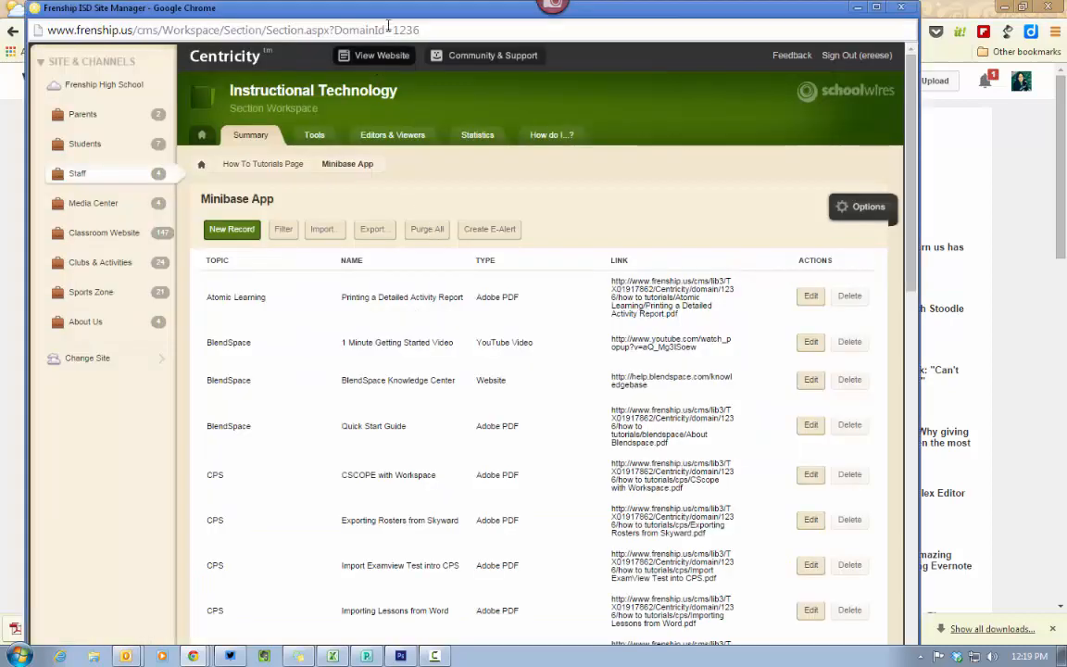
left_click(243, 232)
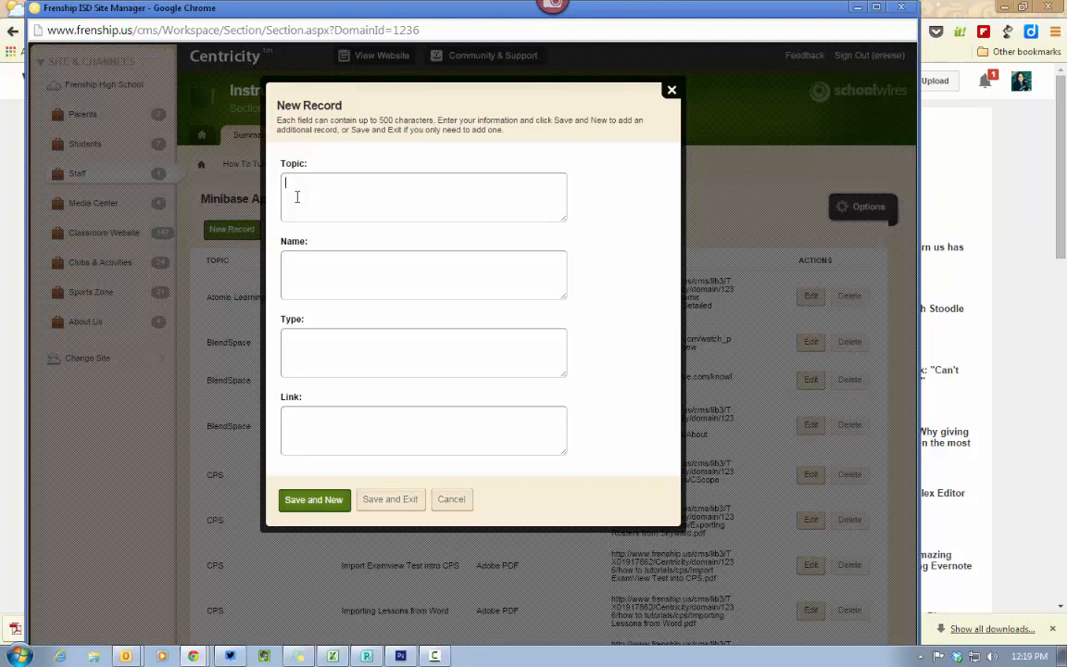
type("Website-SchoolWires")
left_click_drag(405, 181, 282, 182)
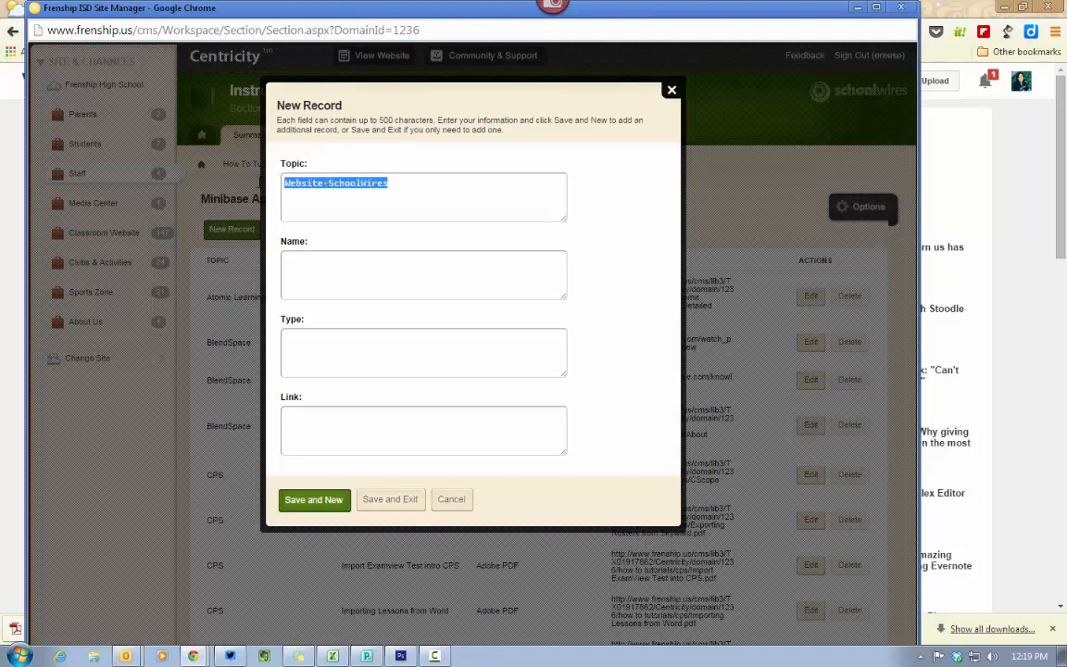
key("BackSpace")
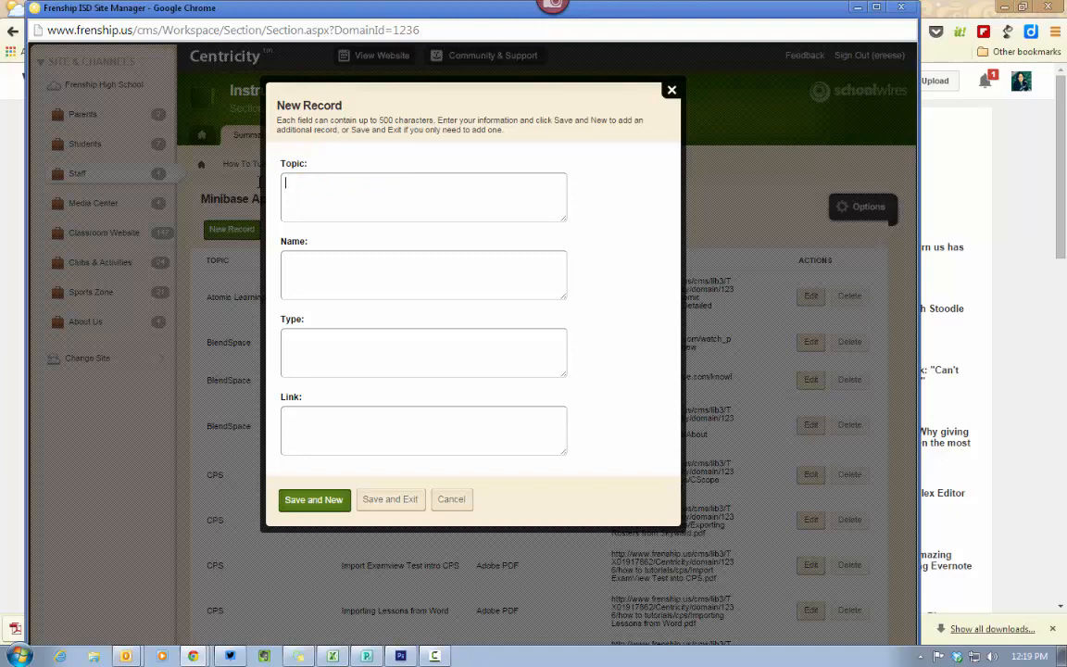
Step: Fill in the record with topic Web 2.0, name Been Tutorial and type YouTube Video
type("Web 2.0")
left_click(312, 286)
type("Been V")
key("BackSpace")
type("Tutorial")
left_click(314, 335)
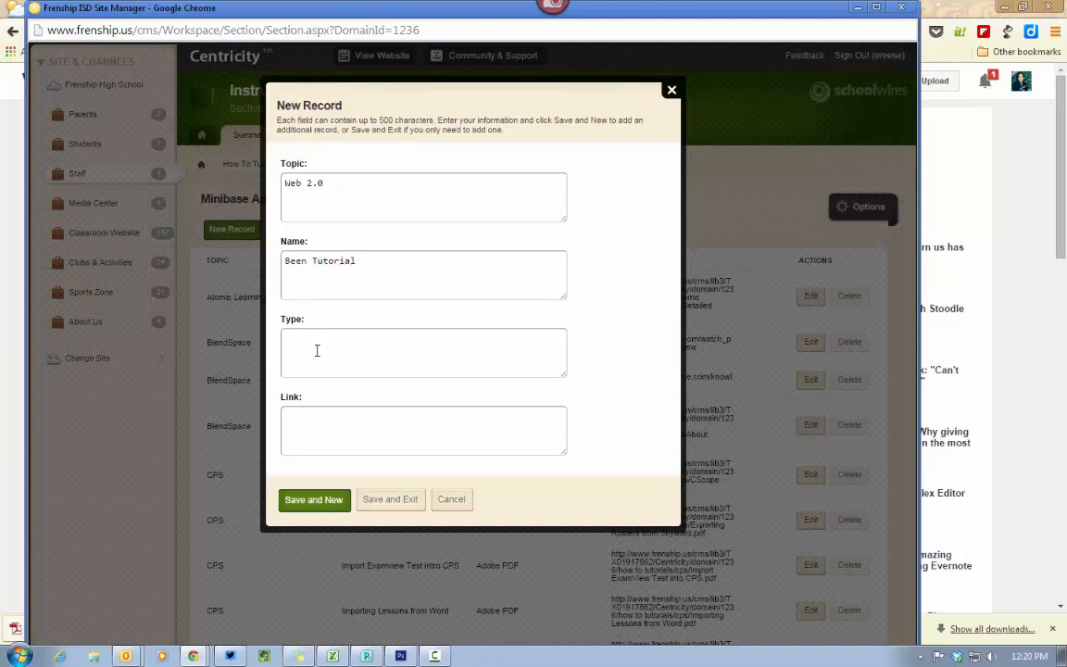
type("YouTube Video")
Step: Paste the copied video address as the record's link and save the record without adding another
left_click(300, 442)
right_click(300, 437)
left_click(334, 238)
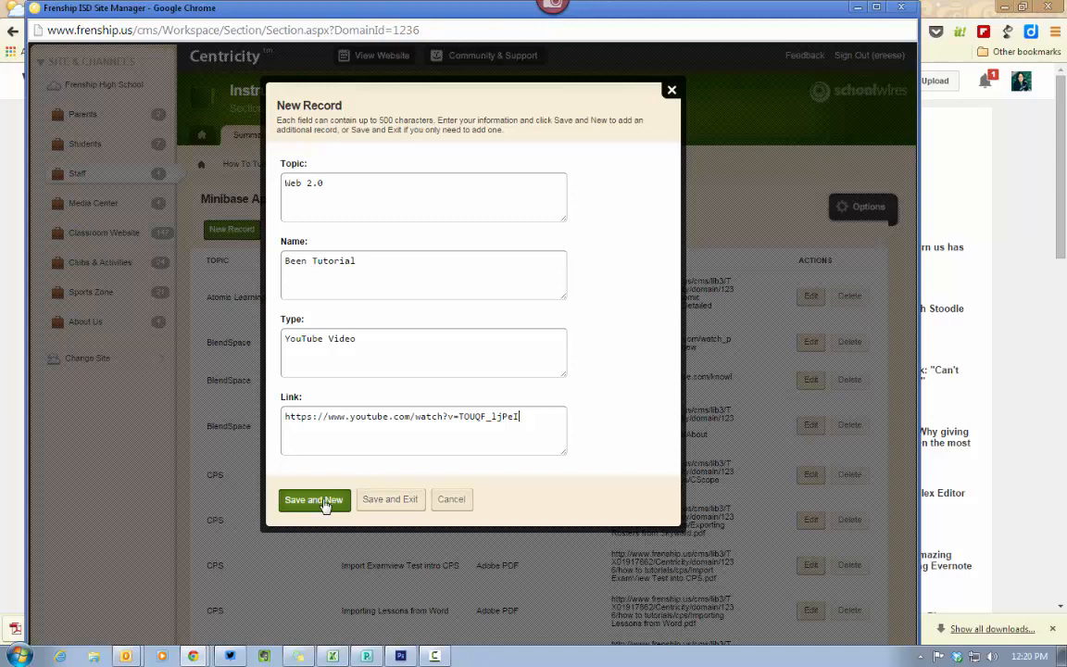
left_click(389, 500)
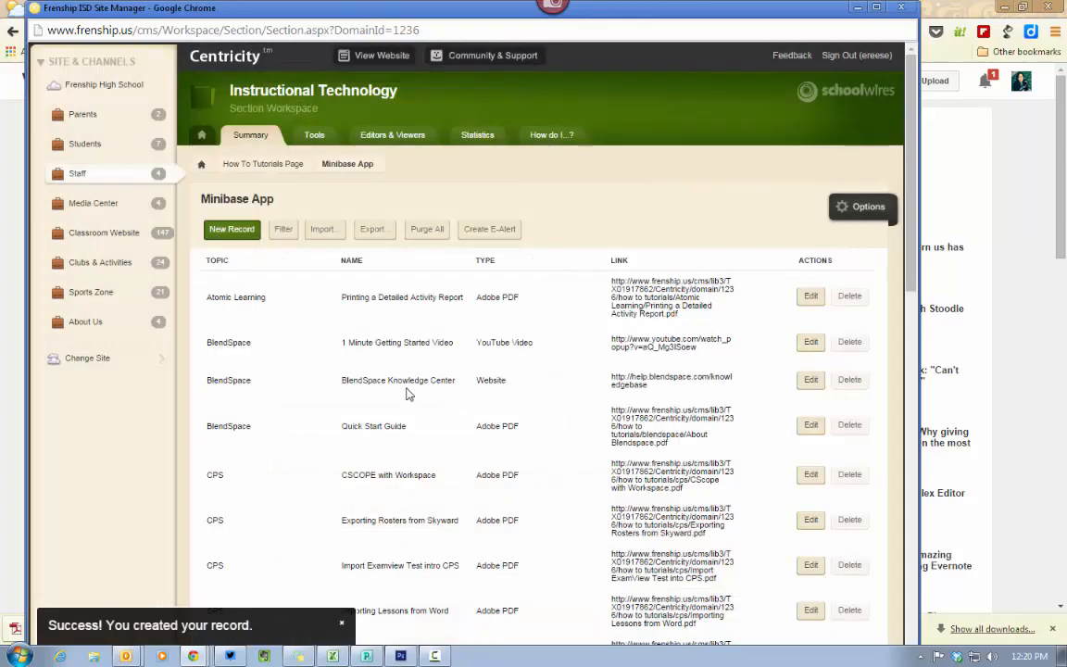
Step: Find the new Been Tutorial record on page 4 of the record list and minimize the Site Manager window
scroll(308, 389, "down", 15)
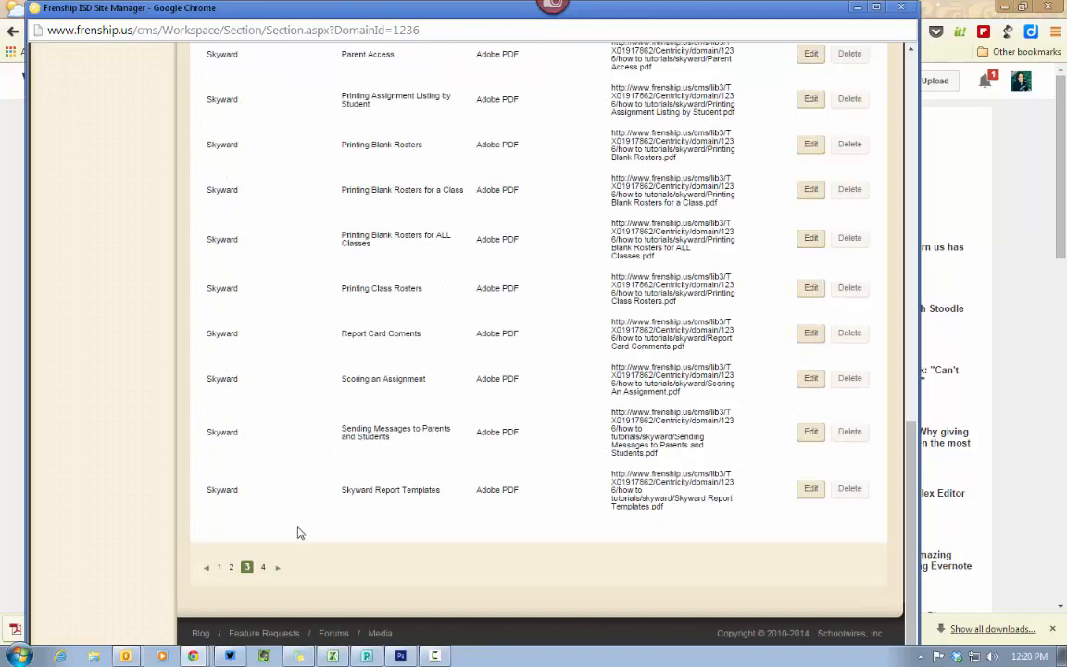
left_click(264, 567)
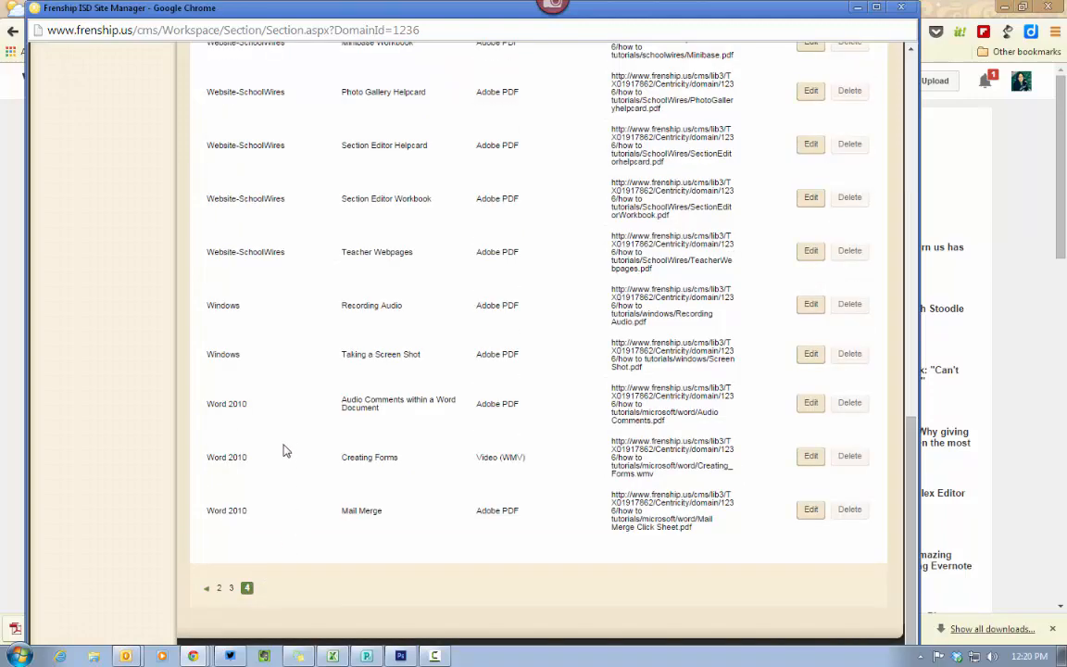
scroll(286, 451, "up", 8)
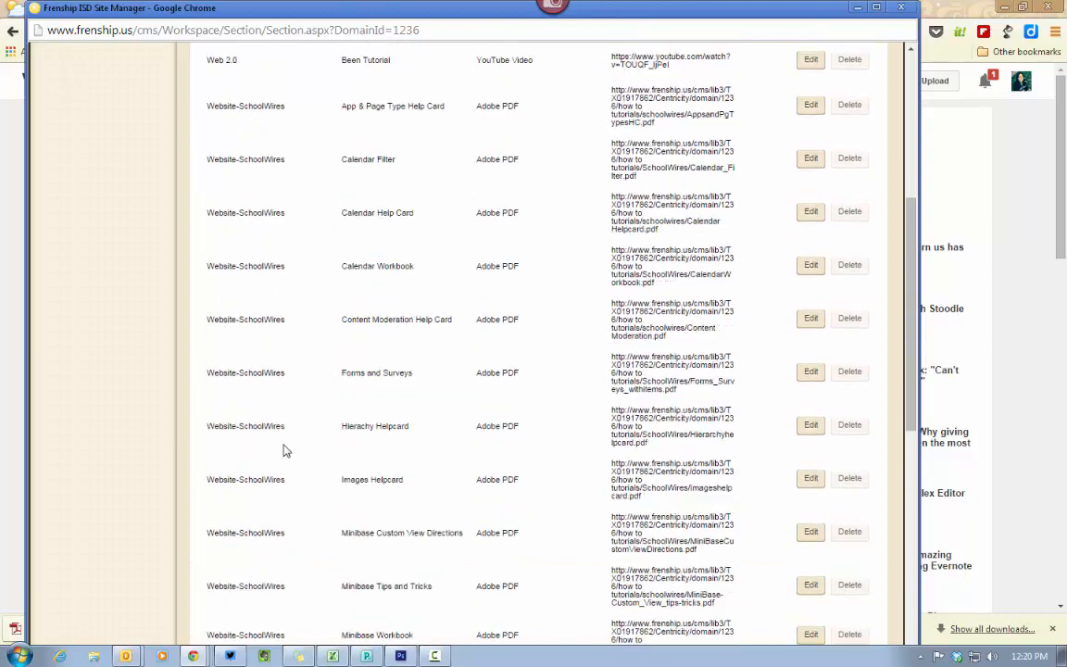
scroll(278, 269, "up", 3)
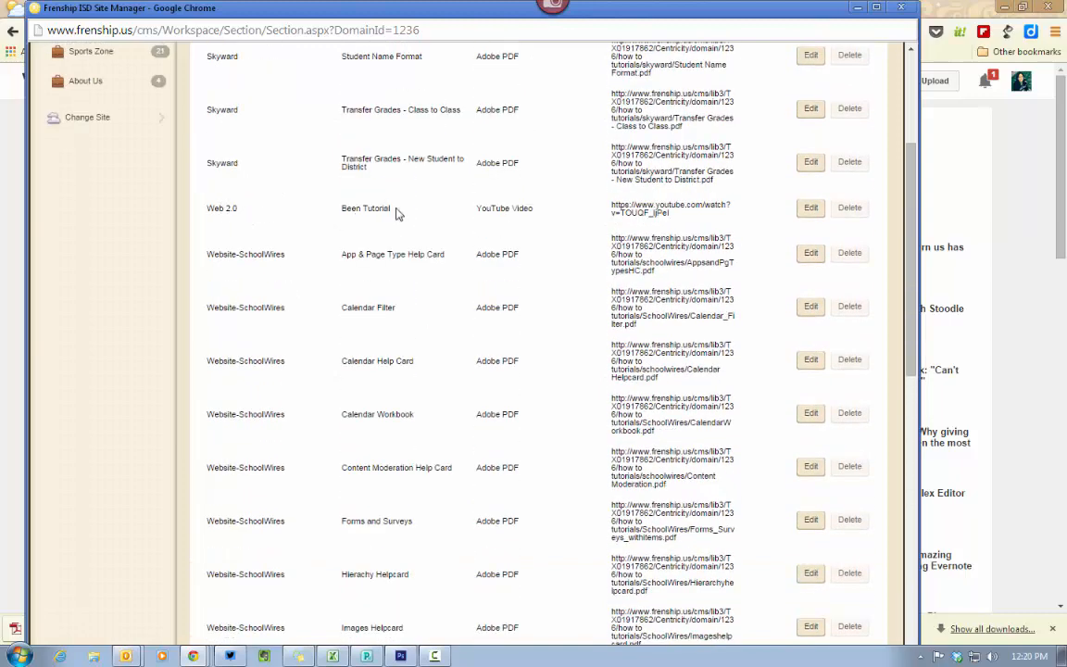
scroll(574, 209, "up", 4)
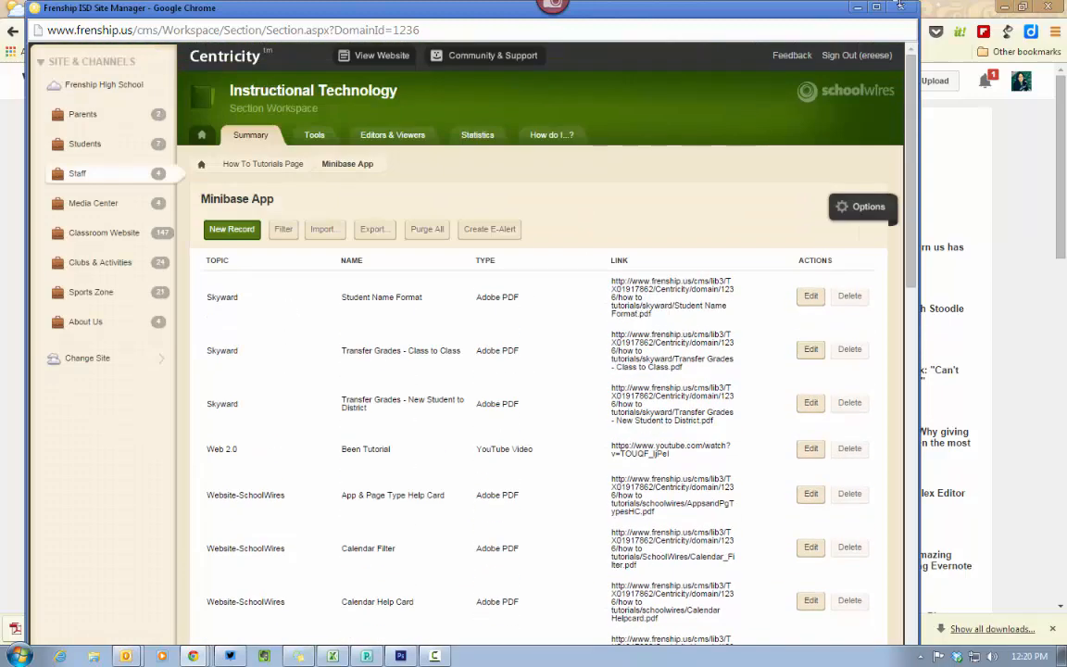
left_click(858, 9)
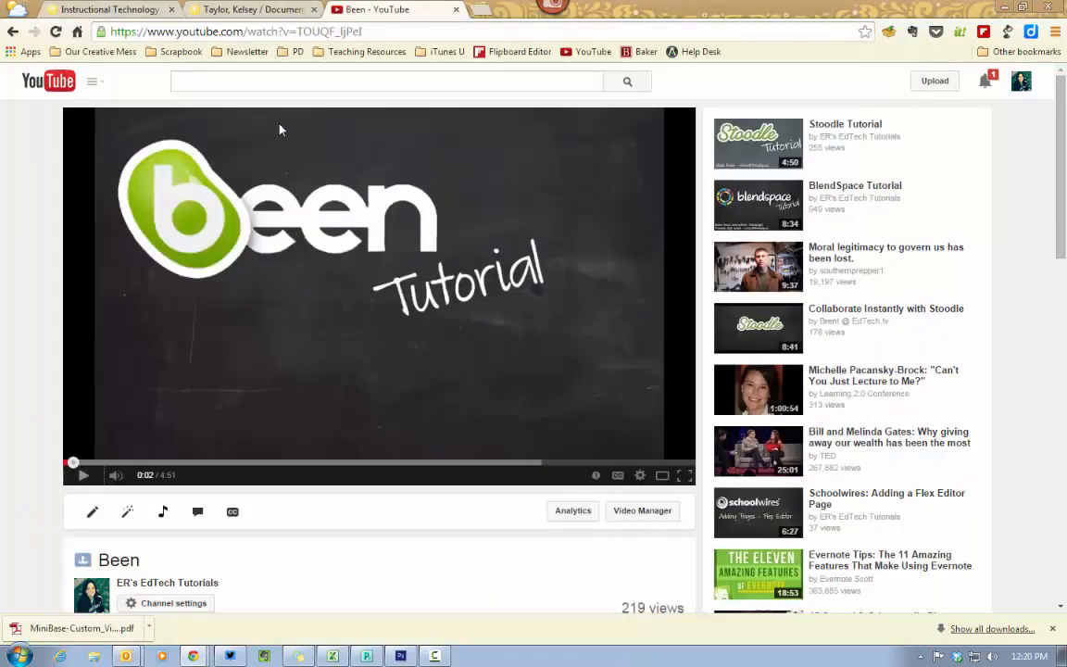
Step: Reload the How To Tutorials page on the school website and filter its resources by the topic Web 2.0
left_click(119, 11)
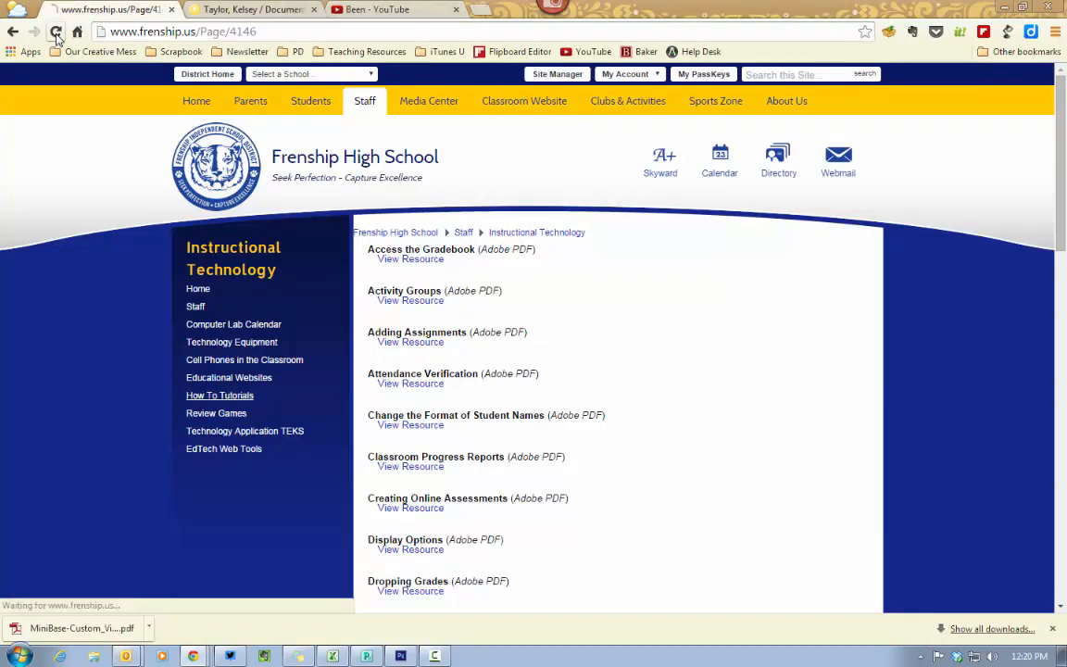
left_click(410, 343)
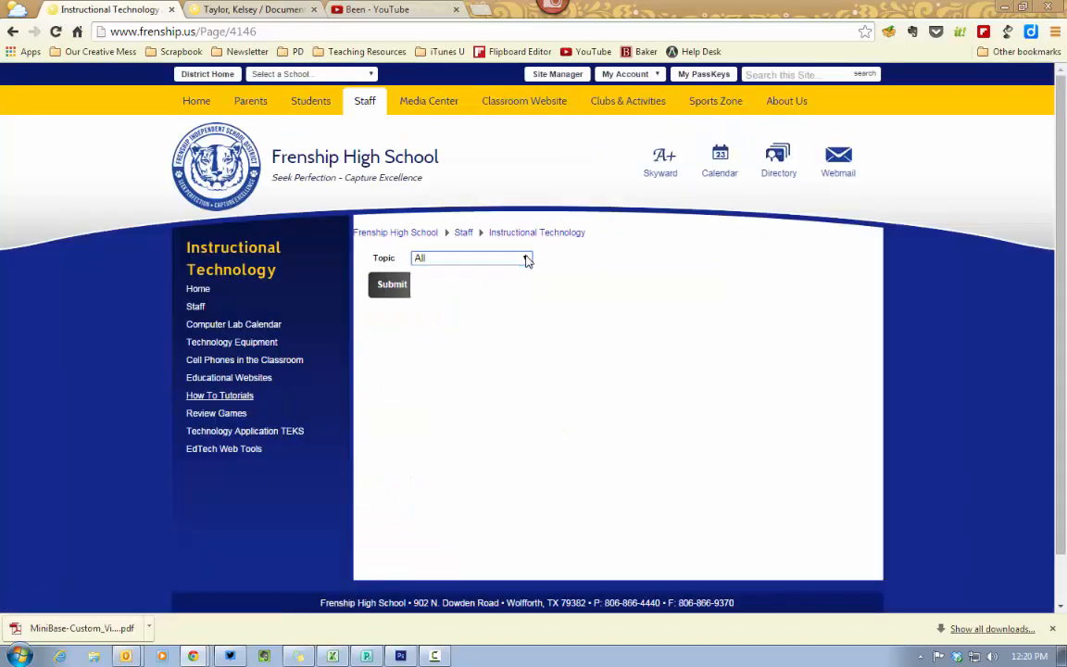
left_click(509, 259)
left_click(458, 438)
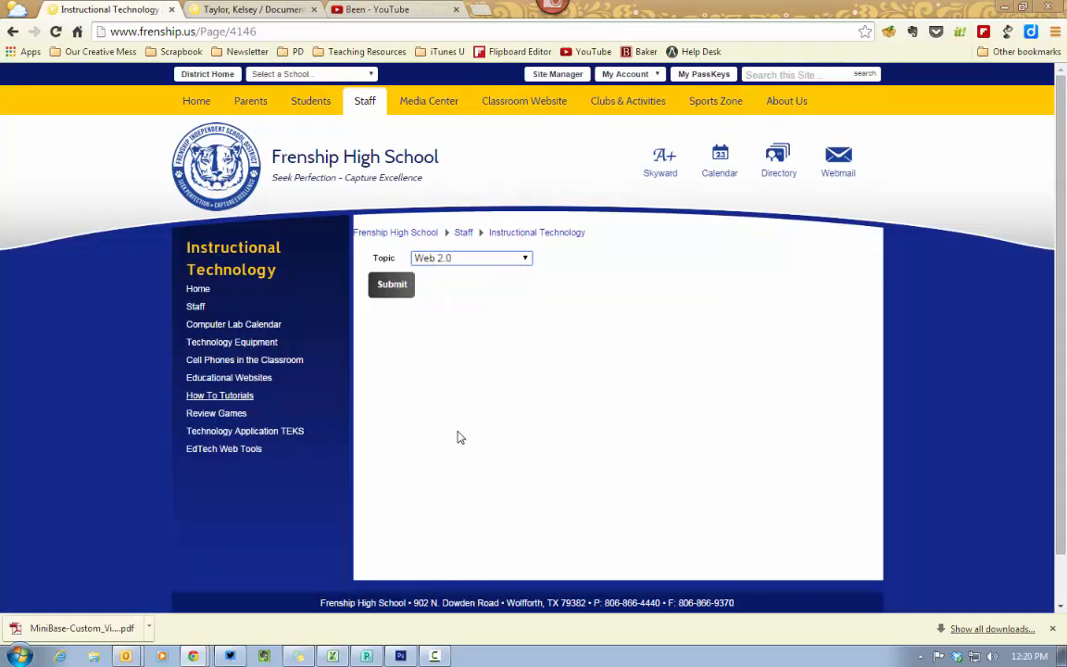
left_click(391, 285)
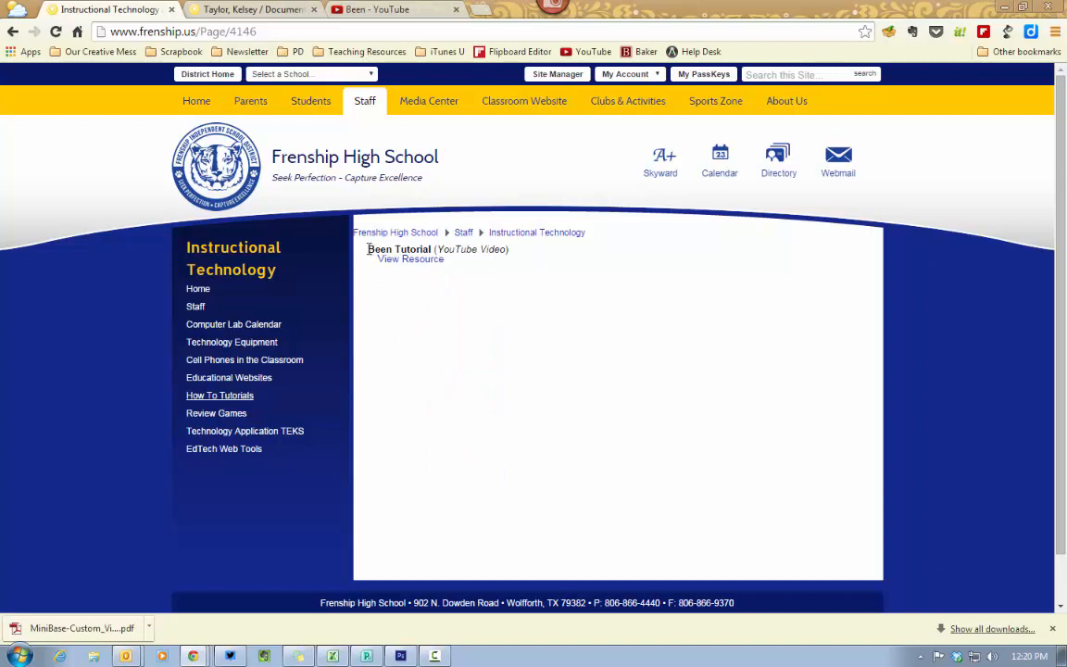
Step: Check the Been Tutorial entry's name and type, open its resource to test the link, and close the video
left_click_drag(369, 249, 432, 250)
left_click(422, 252)
left_click_drag(496, 250, 476, 249)
left_click(470, 248)
left_click(410, 261)
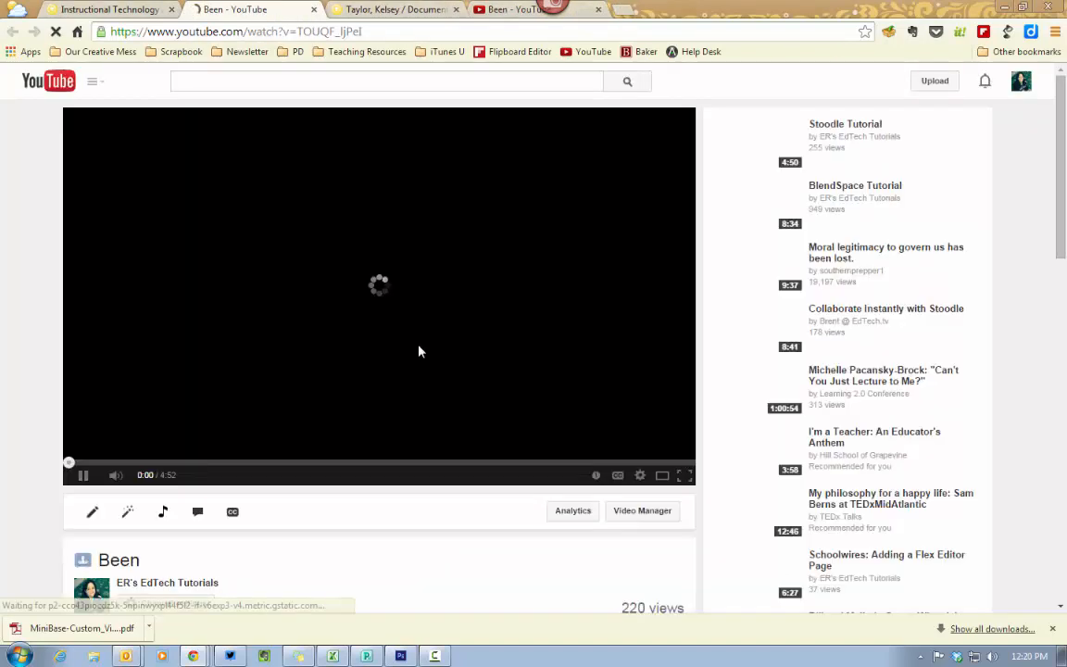
left_click(314, 11)
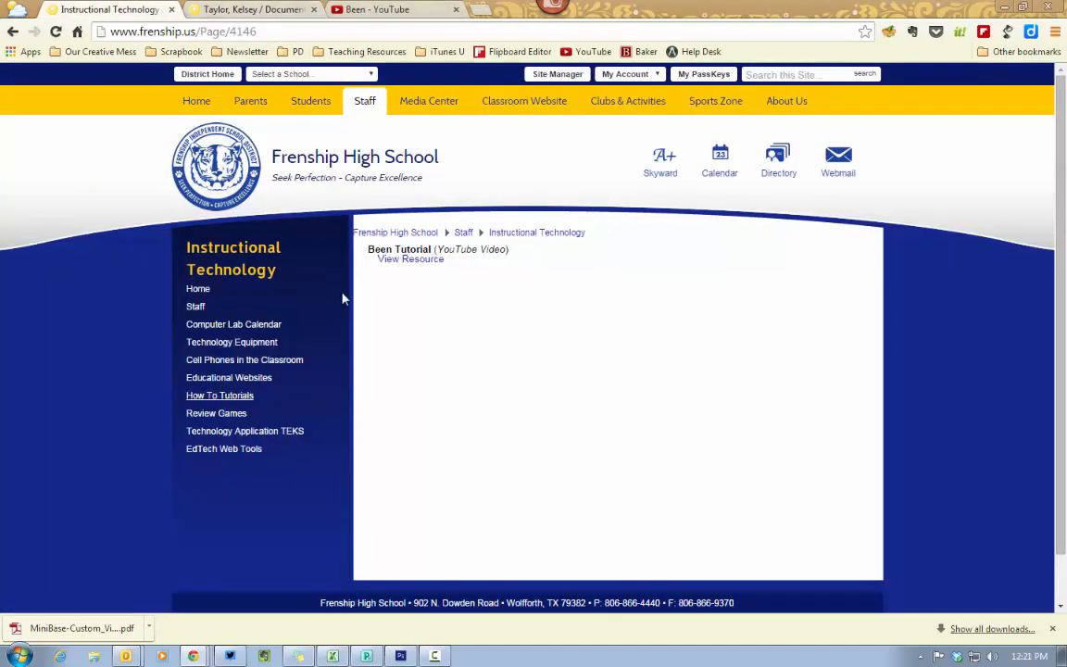
Step: Switch to Site Manager and open the Skyward folder under How To Tutorials in the section's Files & Folders
key("alt+Tab")
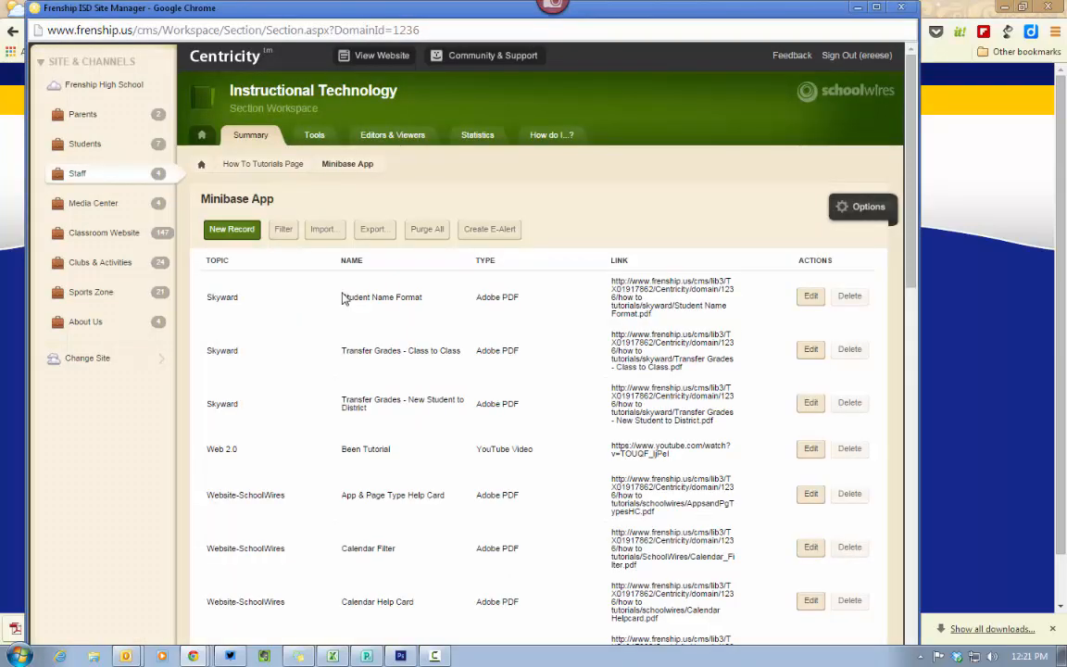
left_click(314, 137)
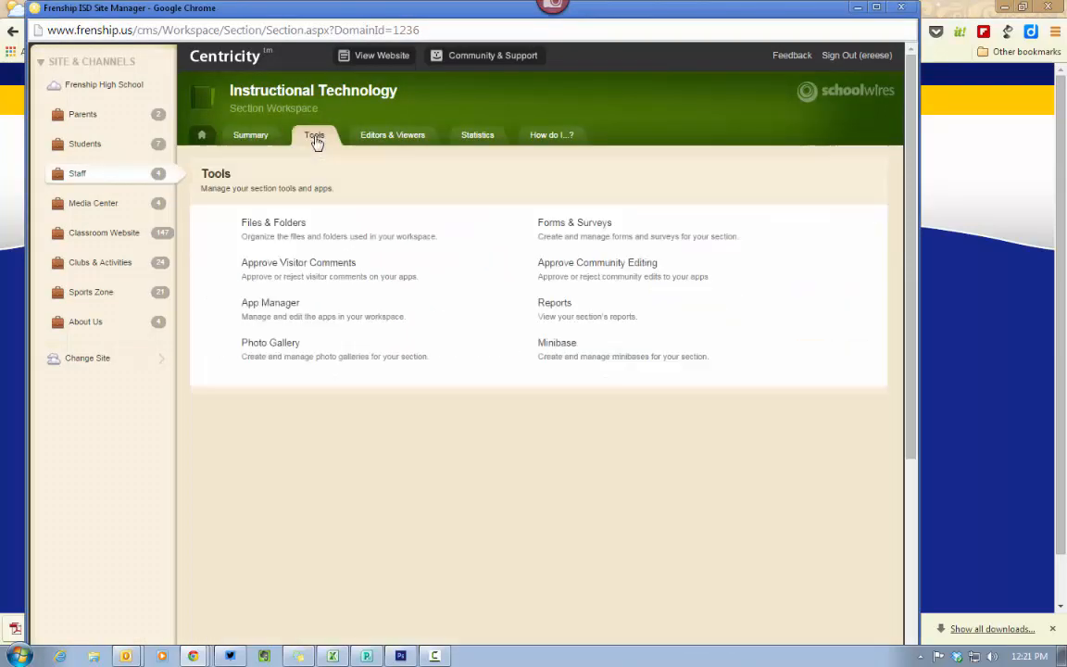
left_click(279, 226)
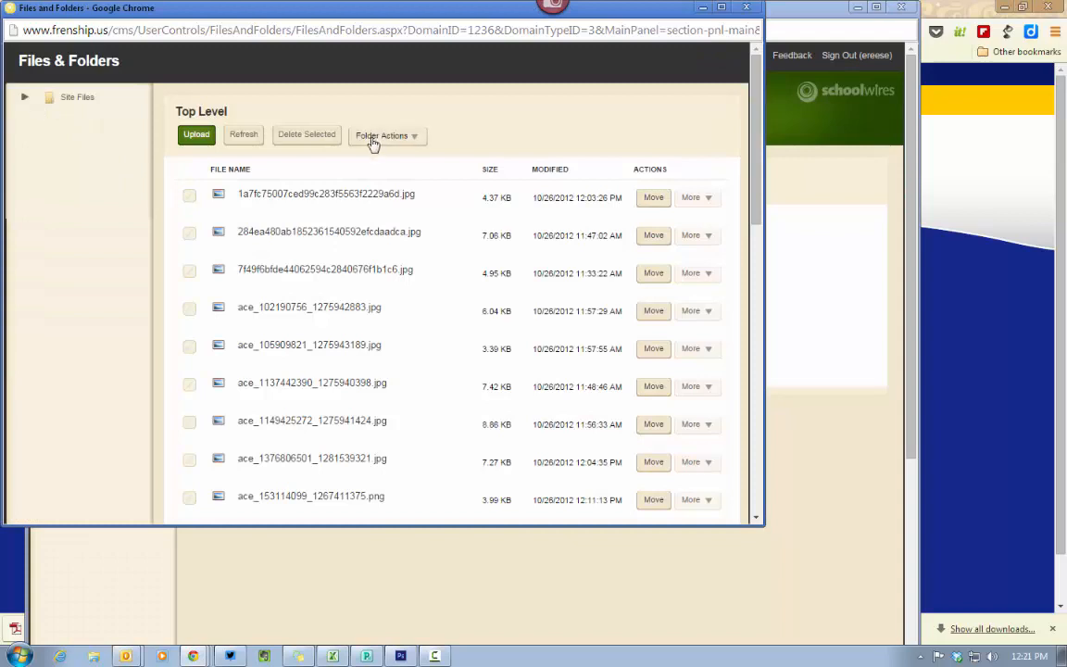
left_click(394, 139)
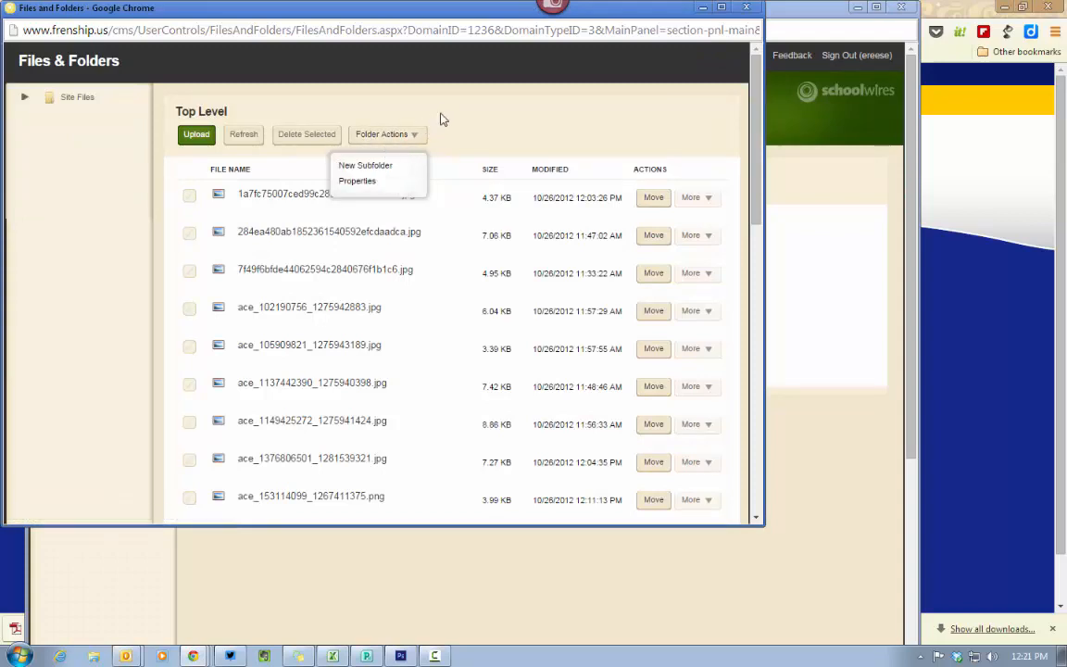
left_click(25, 97)
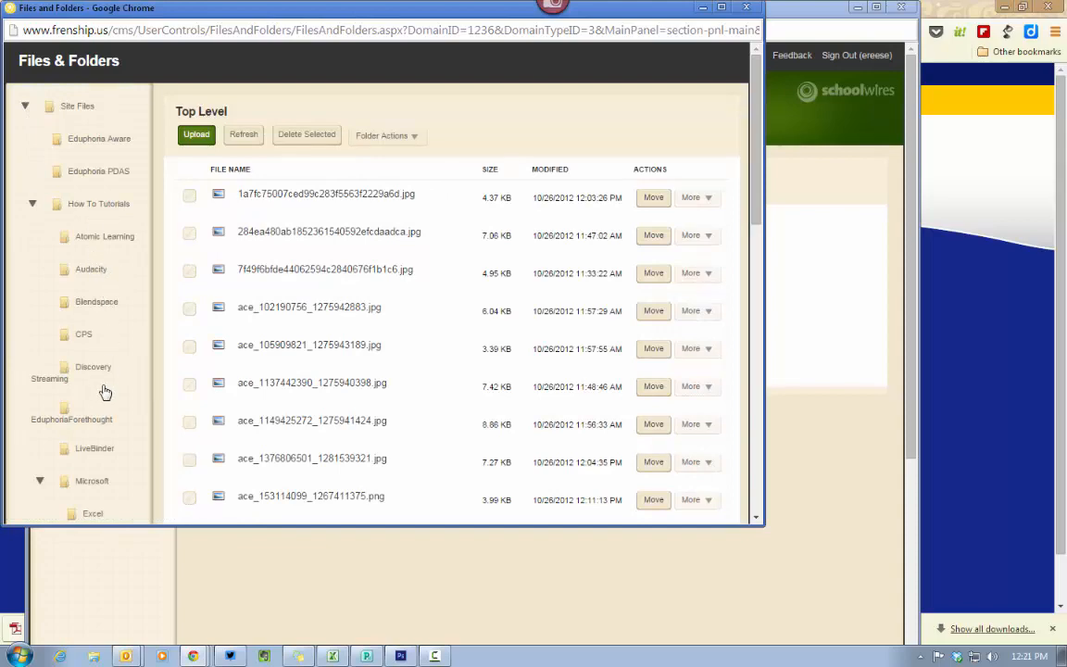
scroll(100, 398, "down", 1)
scroll(100, 398, "down", 4)
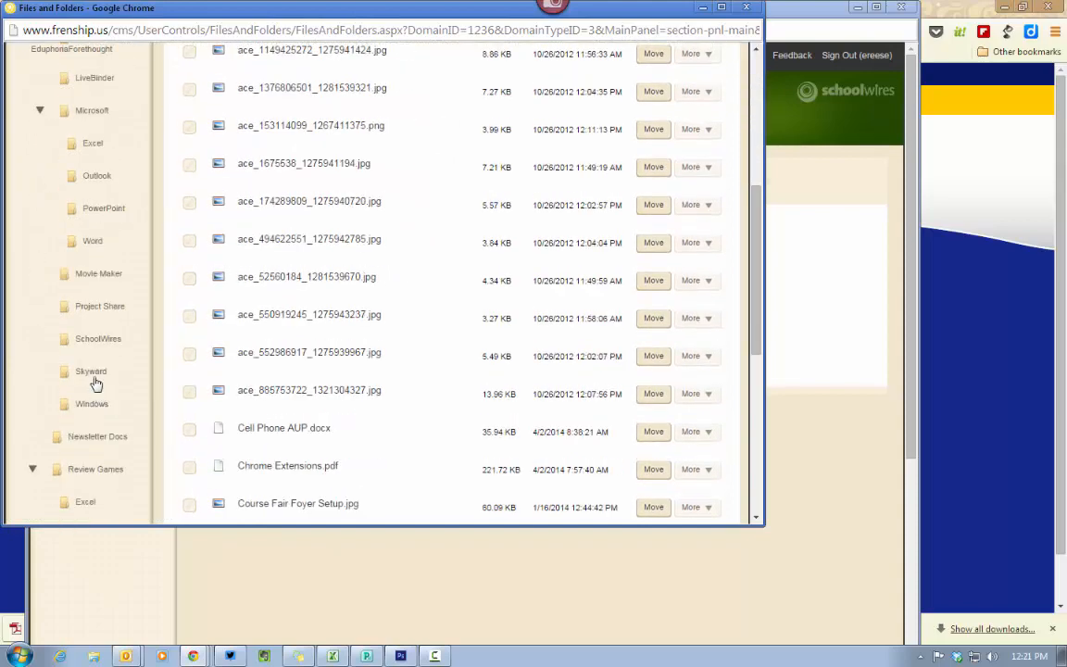
left_click(92, 372)
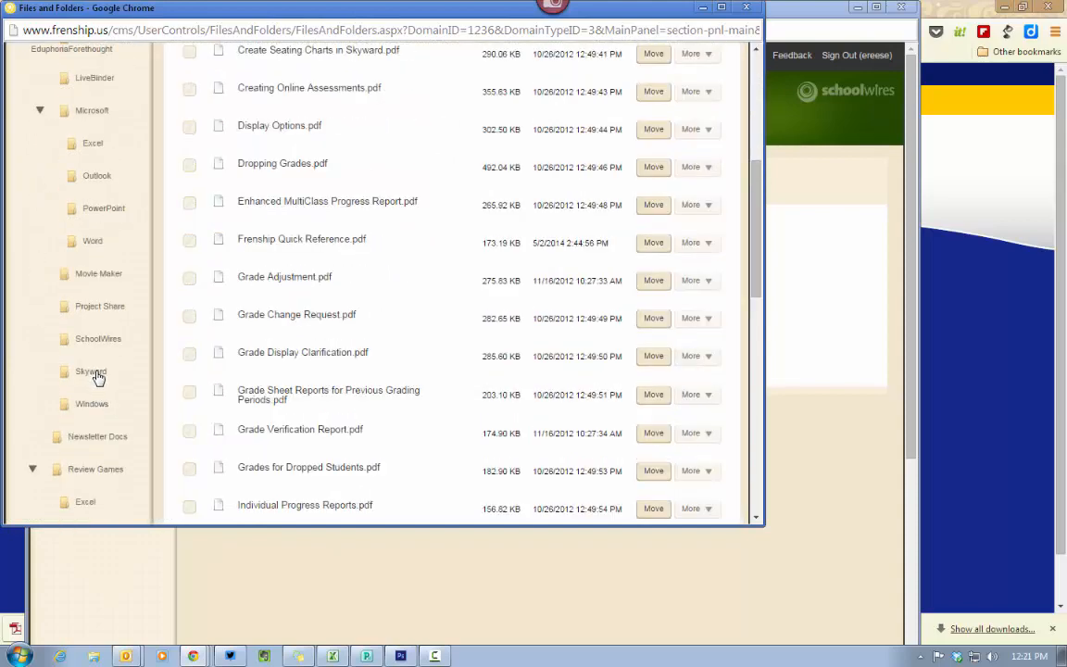
scroll(172, 352, "up", 5)
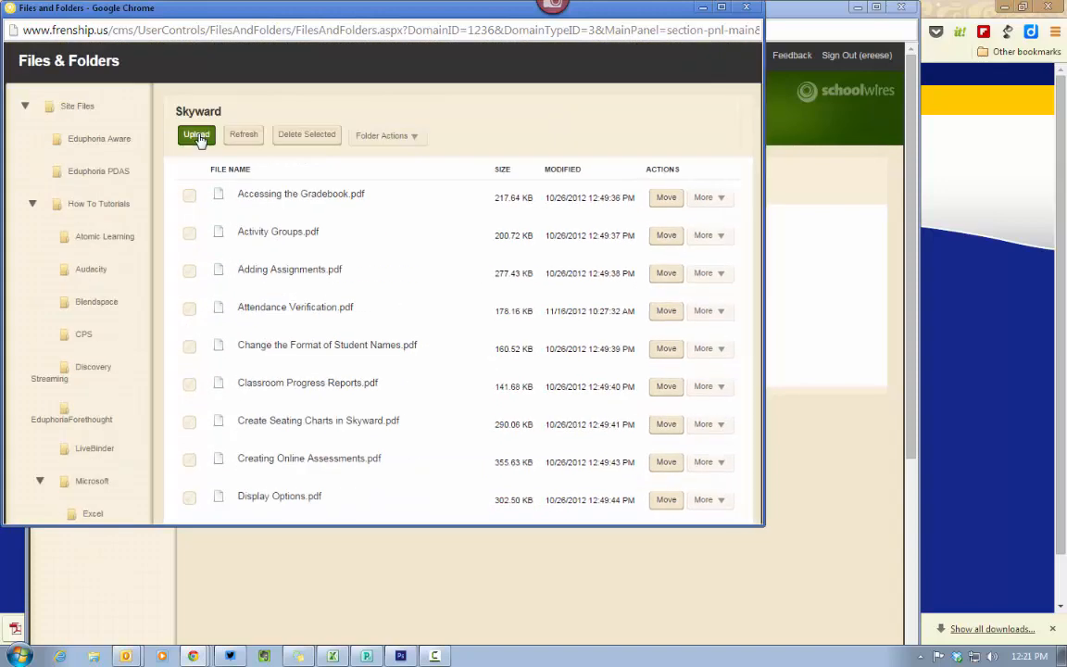
Step: Upload C2MBwkbk.pdf from the Desktop to the Skyward folder
left_click(196, 137)
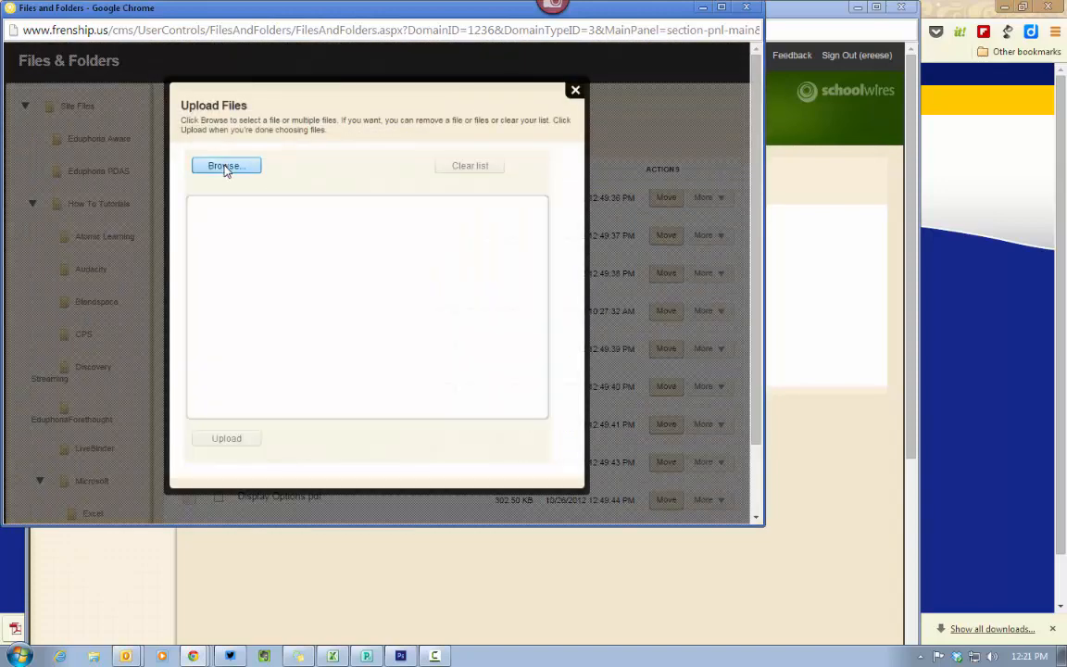
left_click(226, 168)
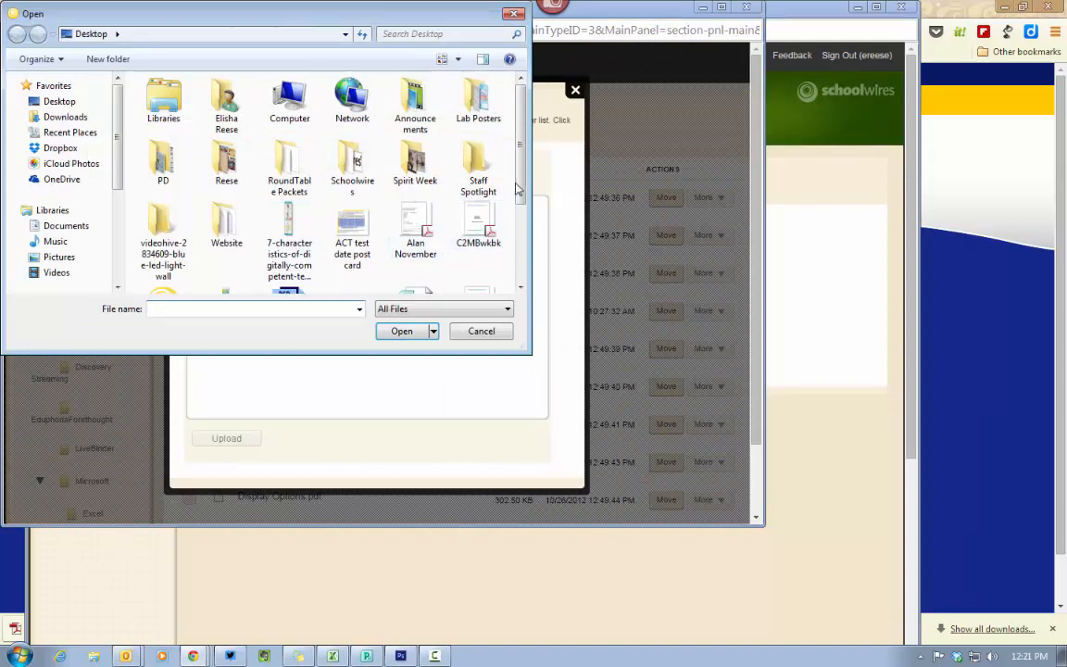
scroll(518, 189, "down", 1)
left_click(477, 190)
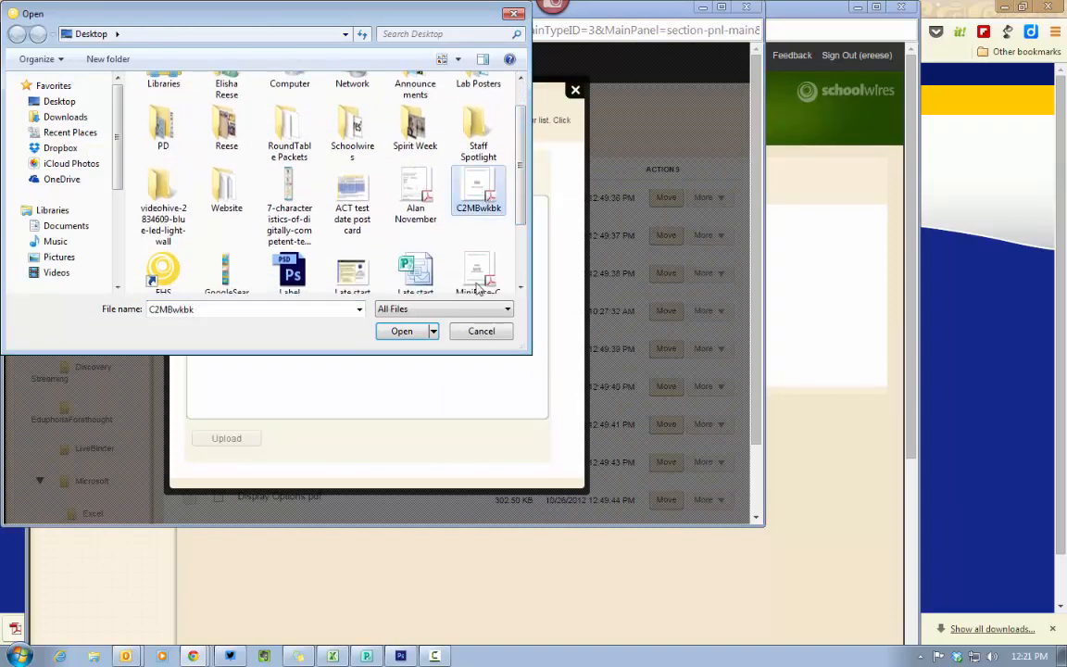
left_click(408, 334)
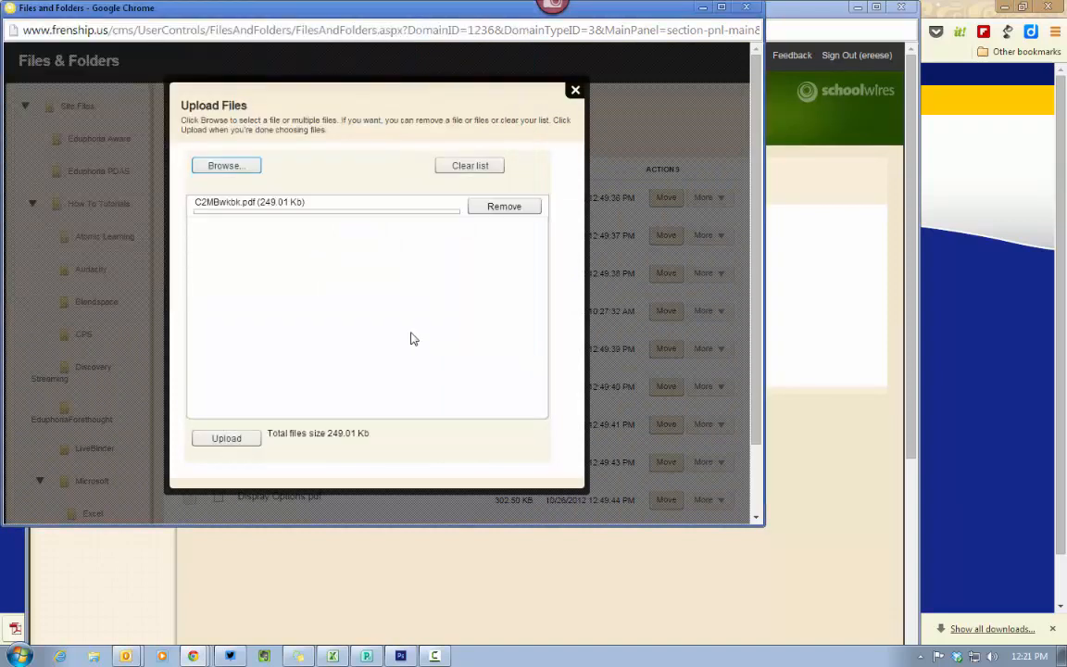
left_click(245, 441)
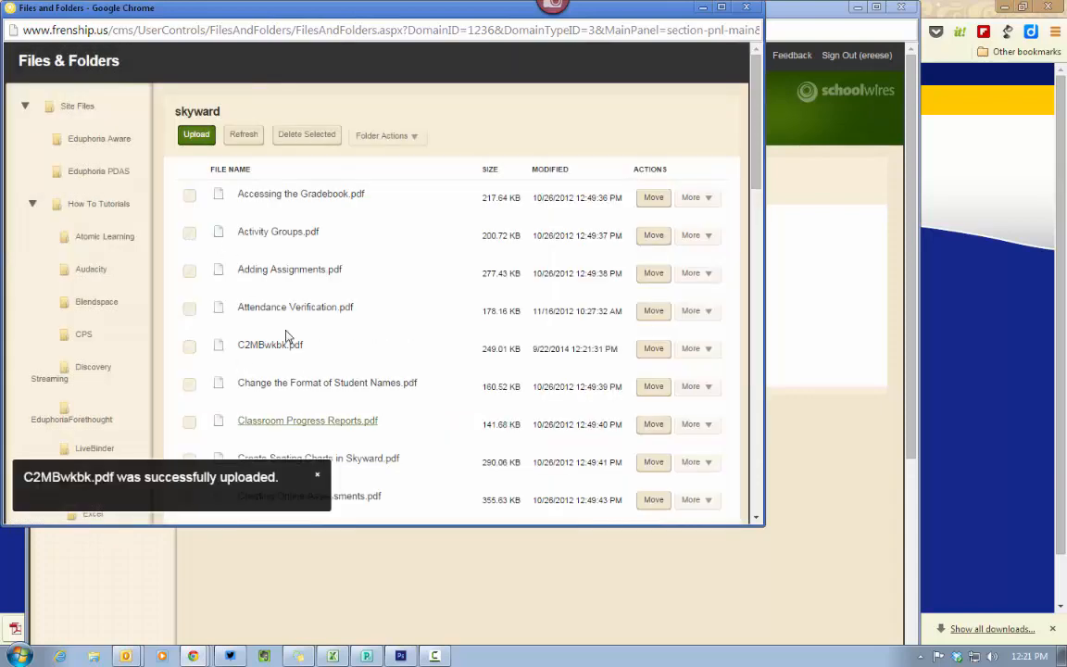
Step: Copy the full web address of the uploaded C2MBwkbk.pdf and close the Files & Folders window
scroll(297, 357, "down", 1)
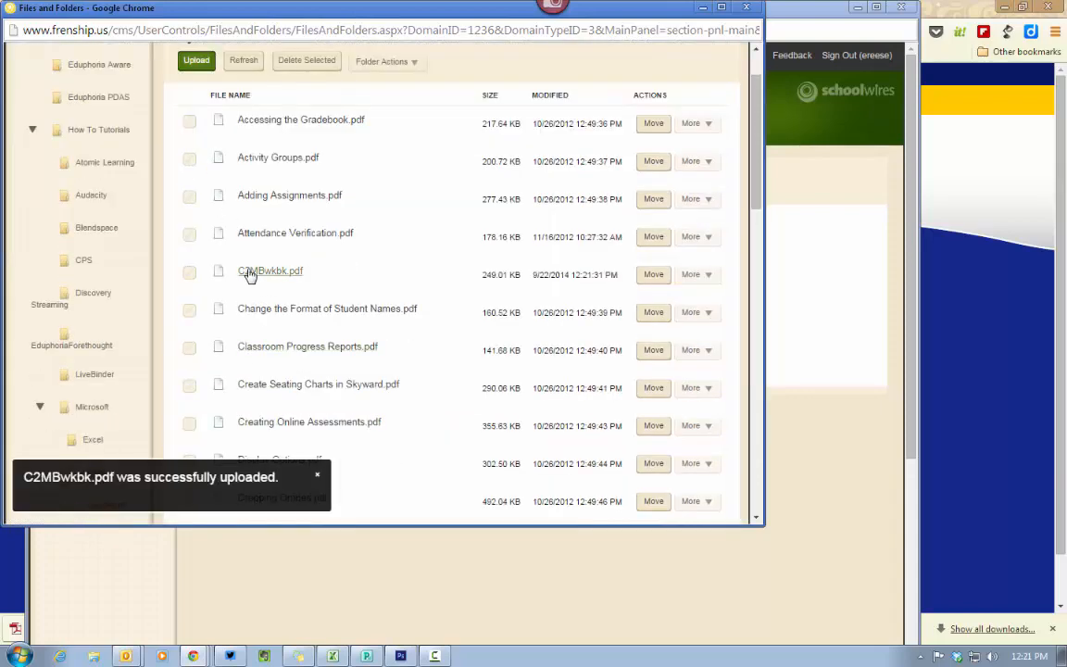
left_click_drag(534, 274, 557, 274)
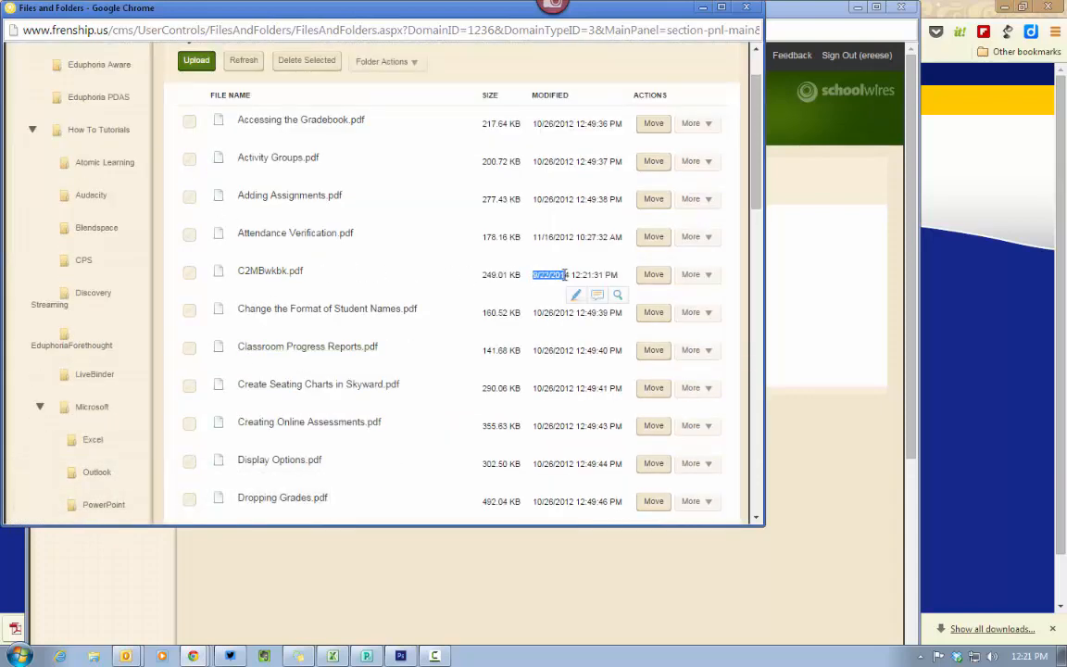
left_click(702, 276)
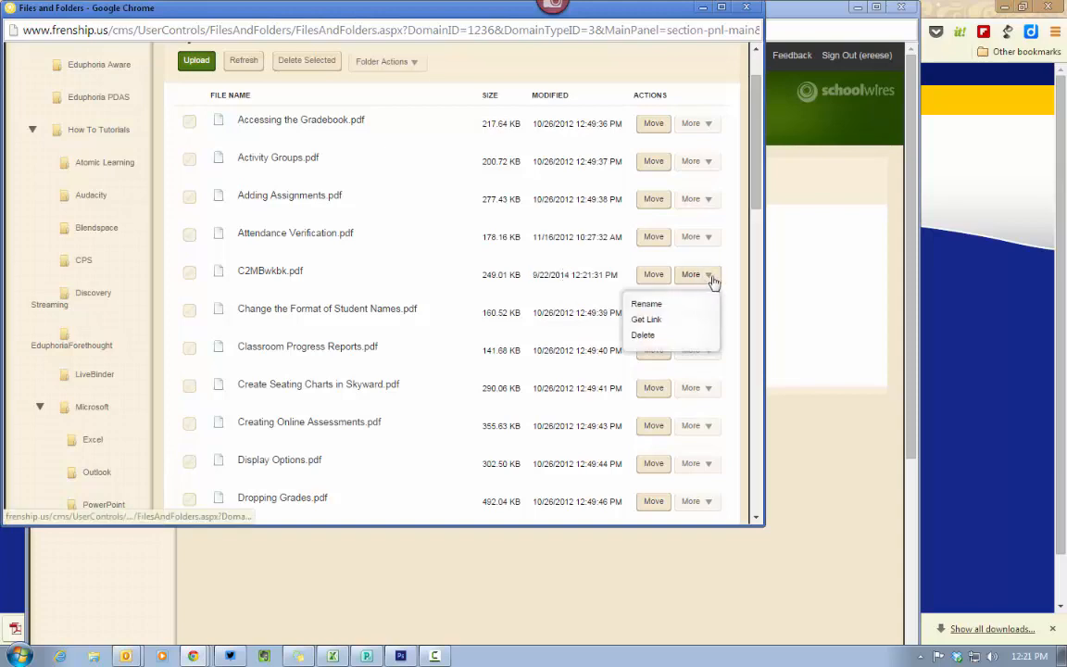
left_click(653, 320)
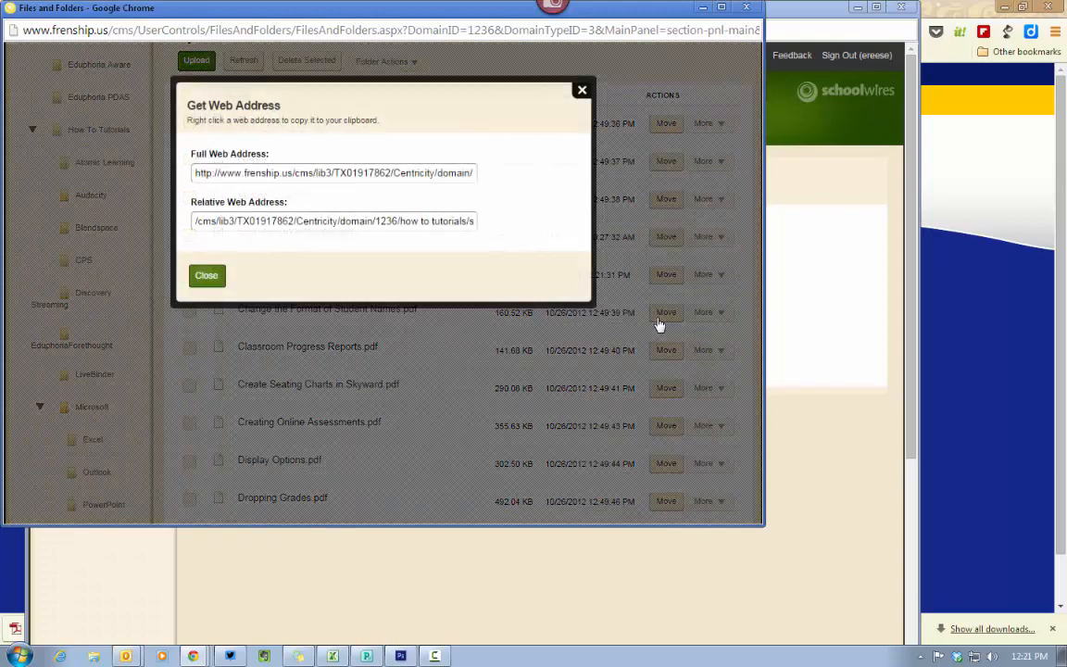
left_click(293, 174)
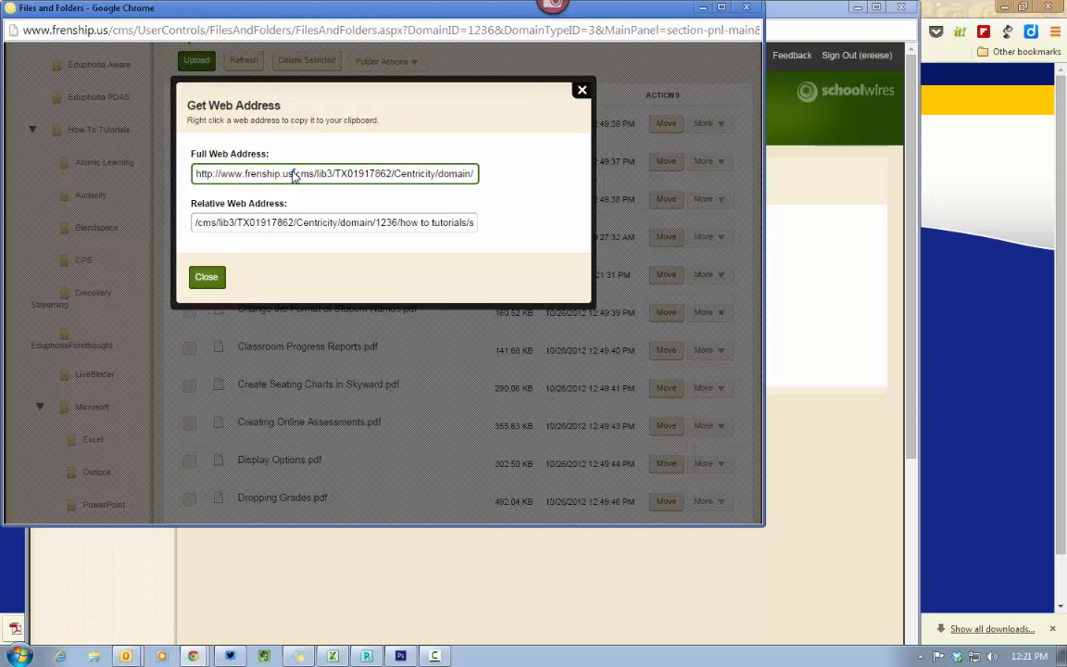
triple_click(293, 176)
right_click(292, 174)
left_click(331, 238)
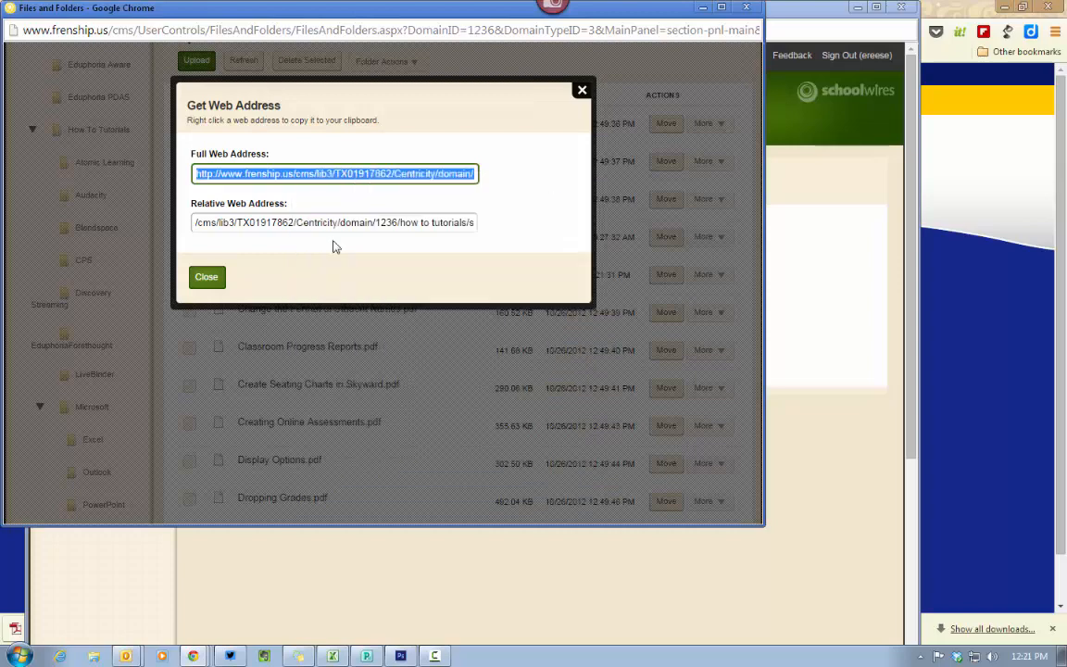
left_click(581, 90)
left_click(745, 8)
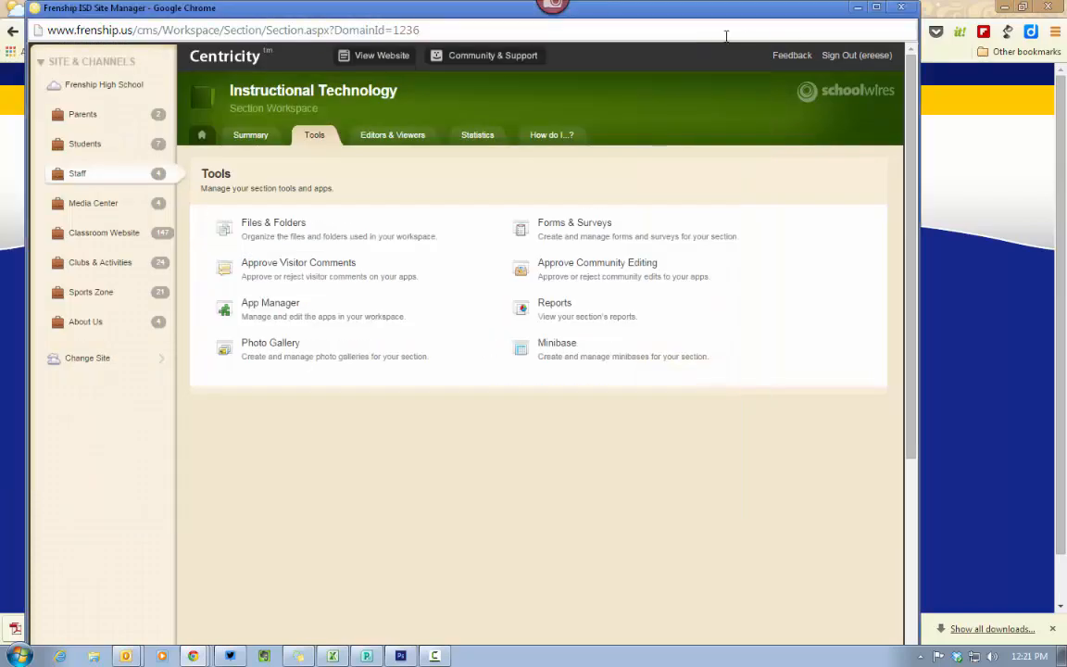
Step: Draft a new How To Tutorials record with topic Website-SchoolWires, name Minibase Exercise Book, type Adobe PDF and the copied link, and cancel it
left_click(260, 141)
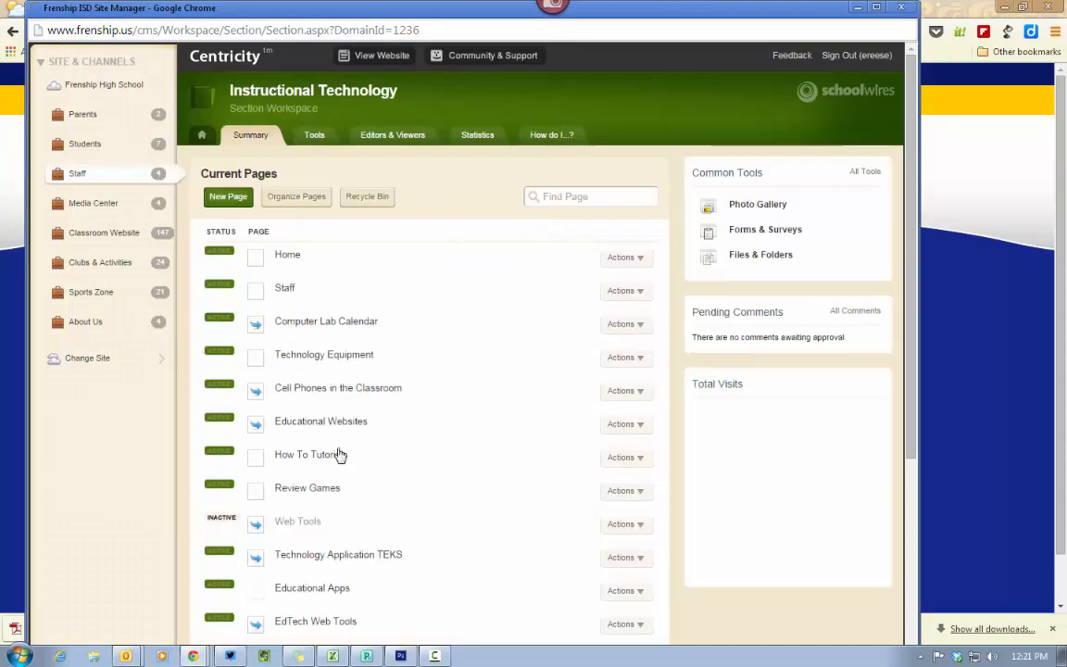
left_click(299, 454)
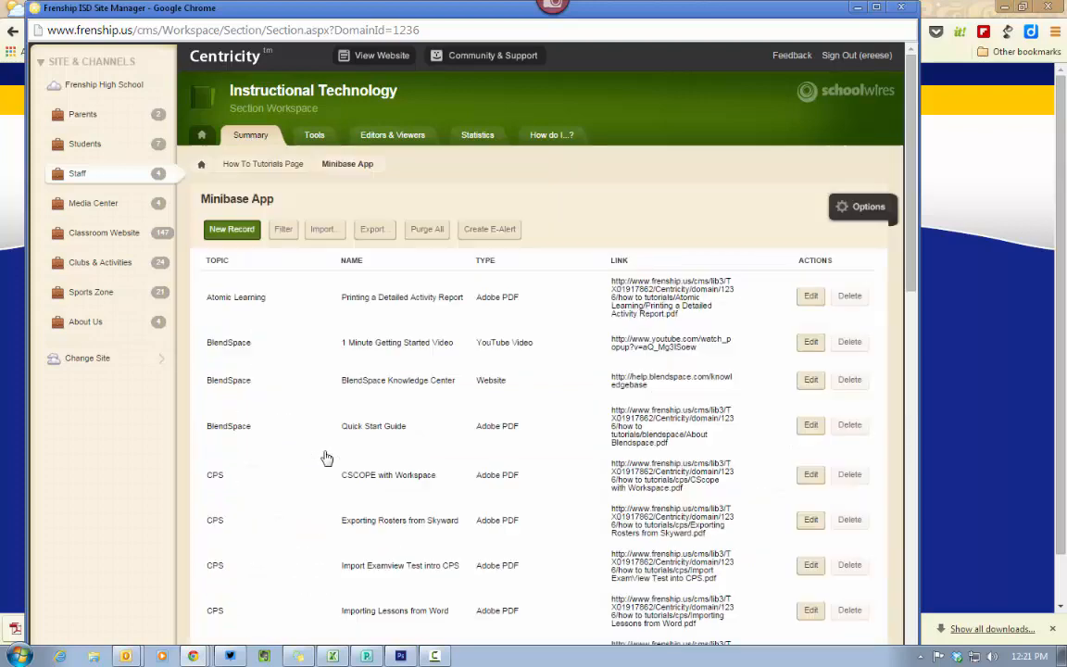
left_click(230, 229)
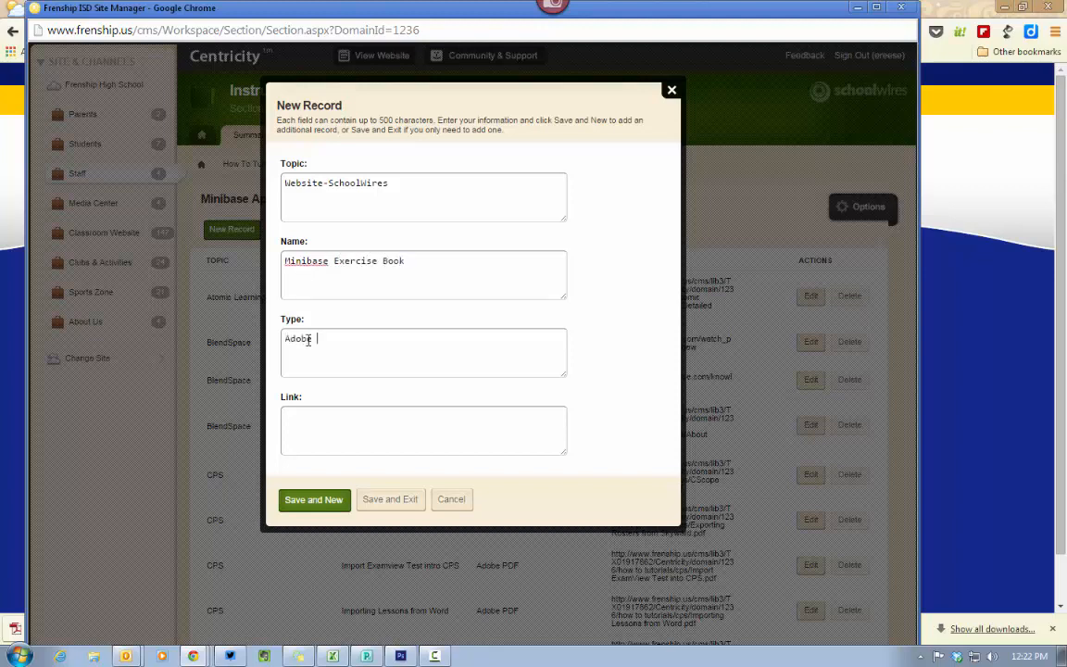
right_click(323, 419)
left_click(389, 222)
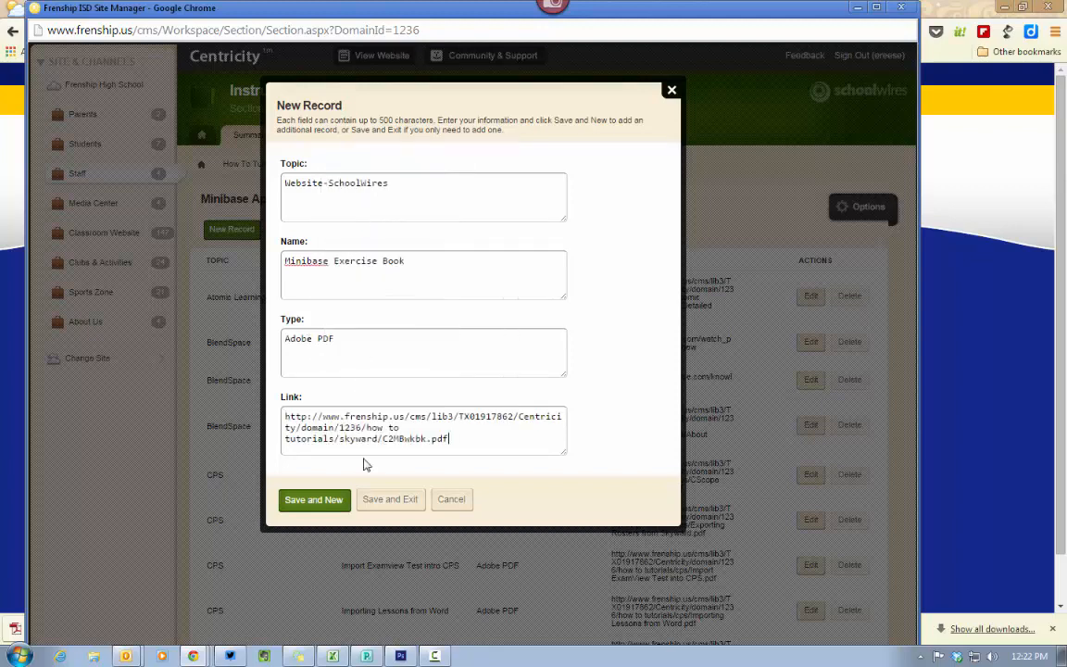
left_click(451, 505)
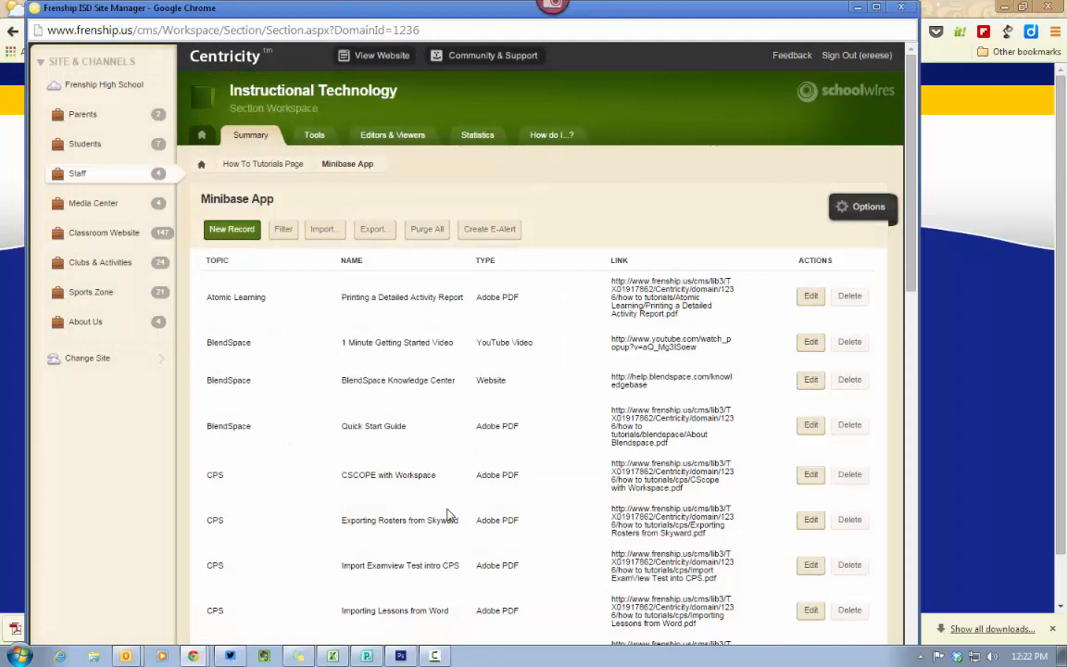
Step: Look over the Minibase record list and return to the Instructional Technology section's list of current pages
scroll(448, 514, "down", 2)
scroll(447, 514, "down", 2)
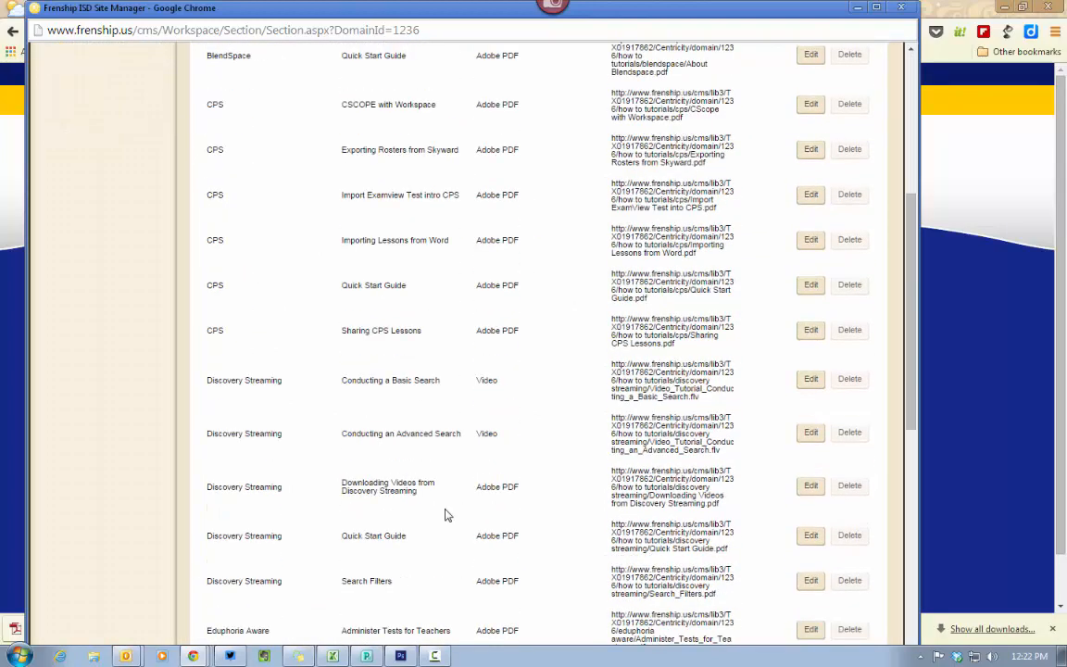
scroll(446, 515, "up", 4)
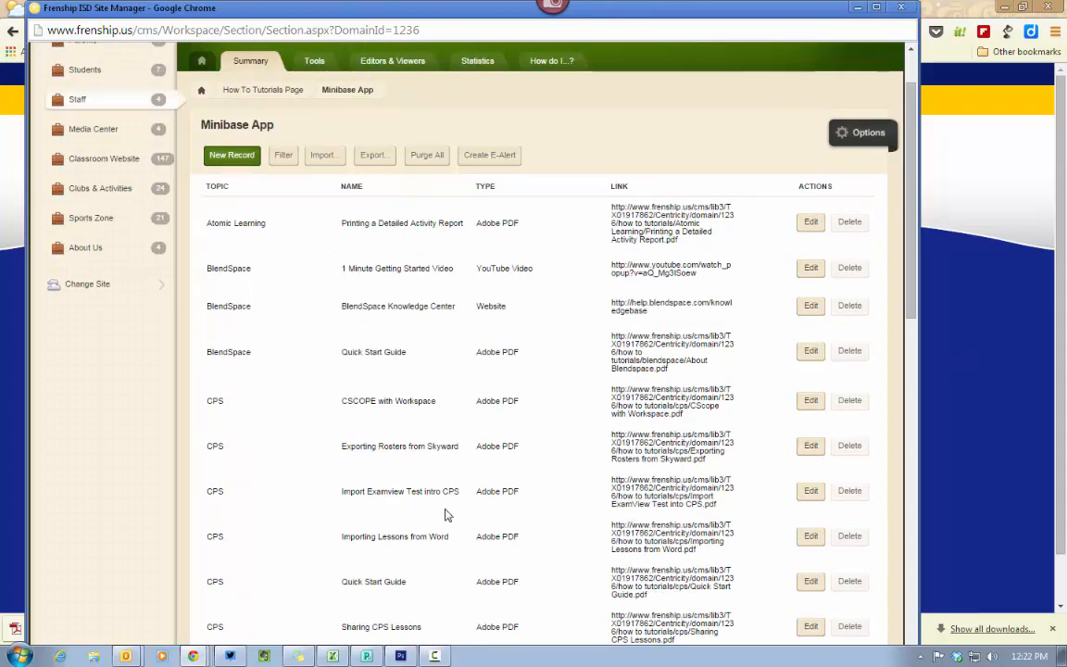
scroll(444, 515, "up", 1)
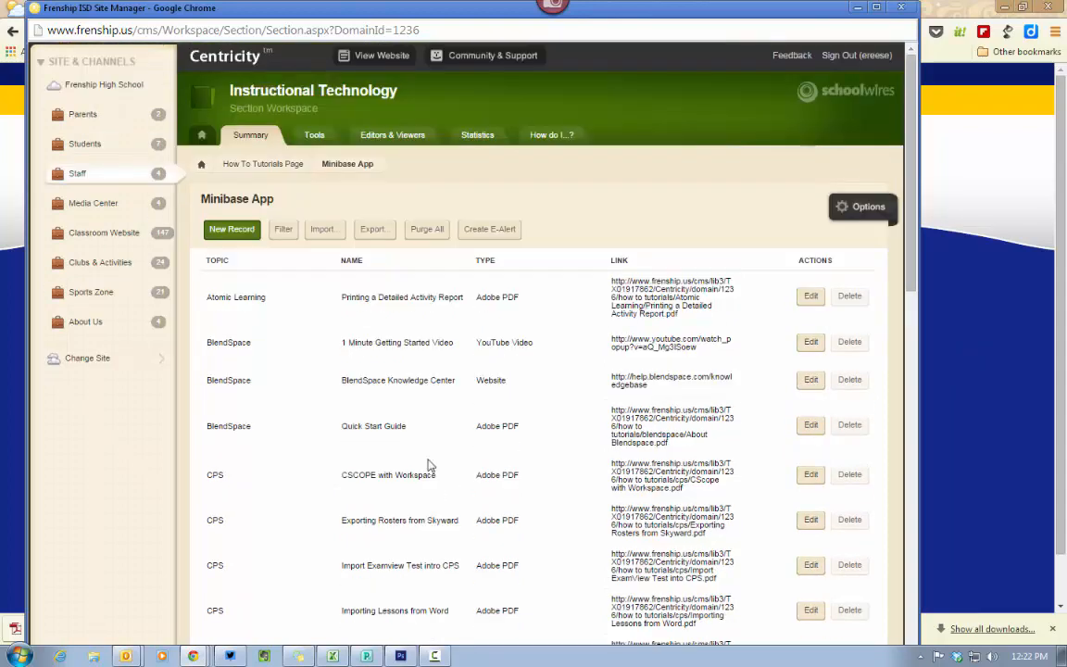
left_click(202, 167)
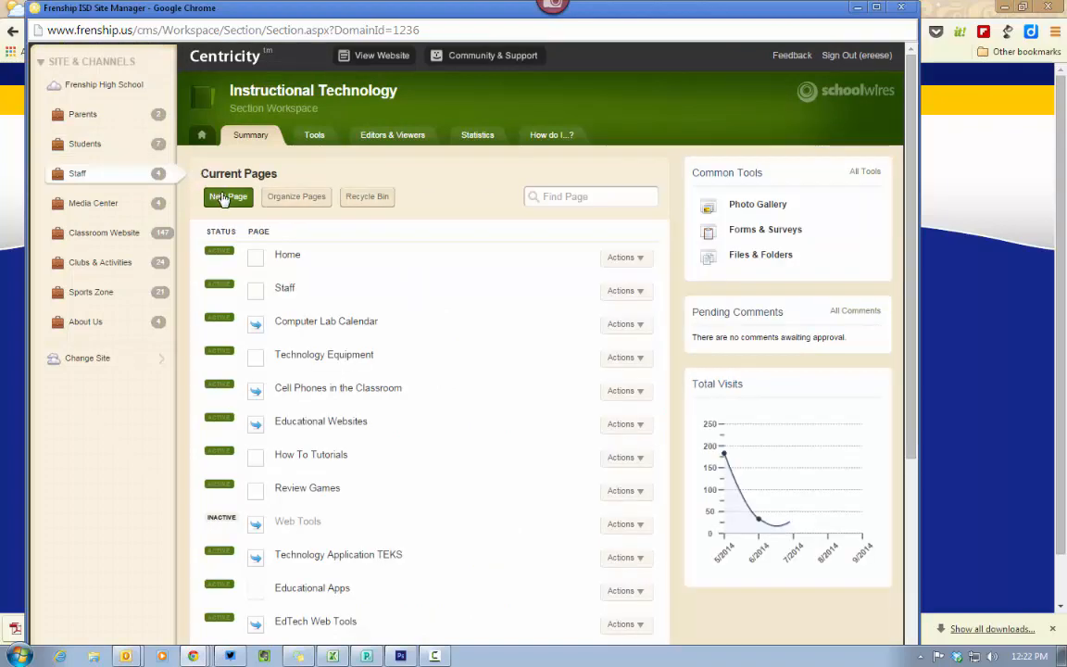
Step: Create a new page in the Instructional Technology section from the Flex Page (Default) type, named School Documents
left_click(225, 197)
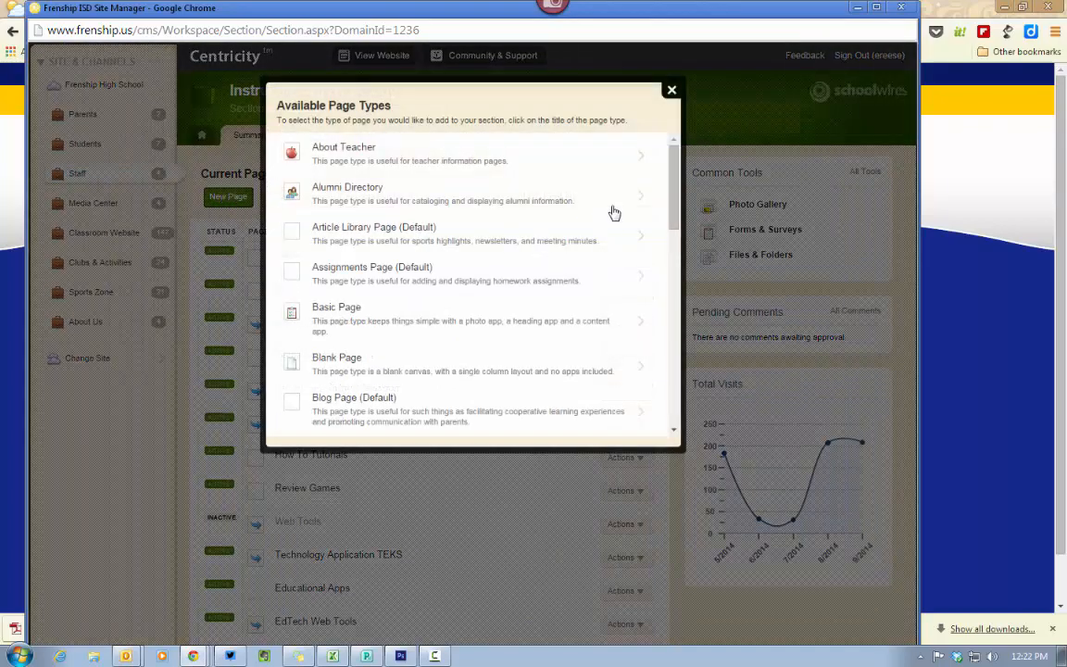
left_click_drag(674, 204, 683, 330)
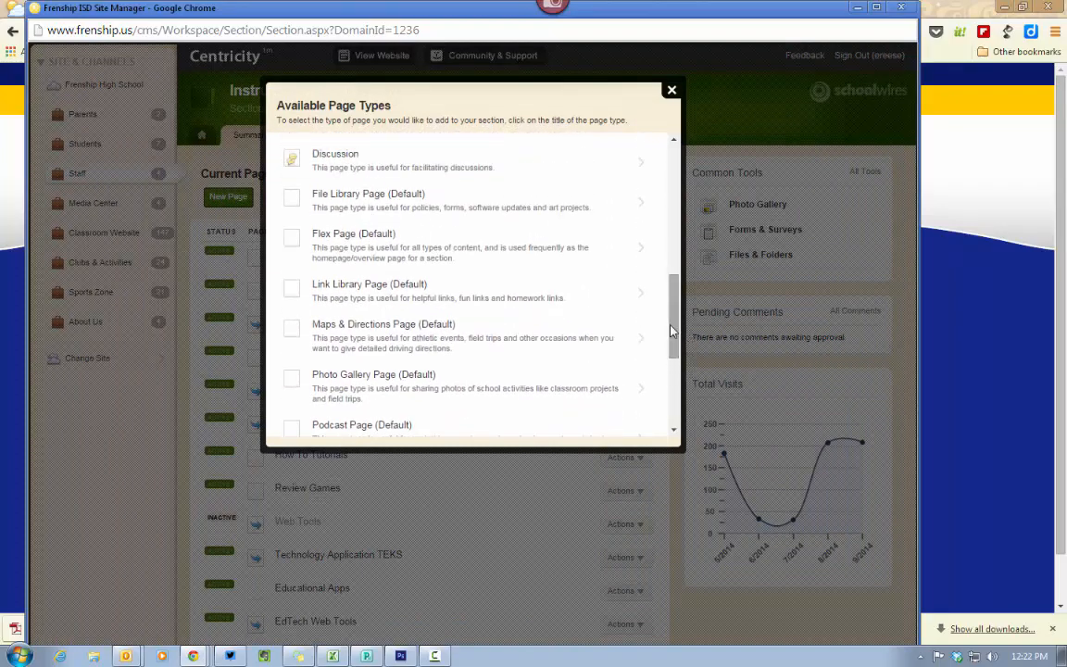
left_click(356, 239)
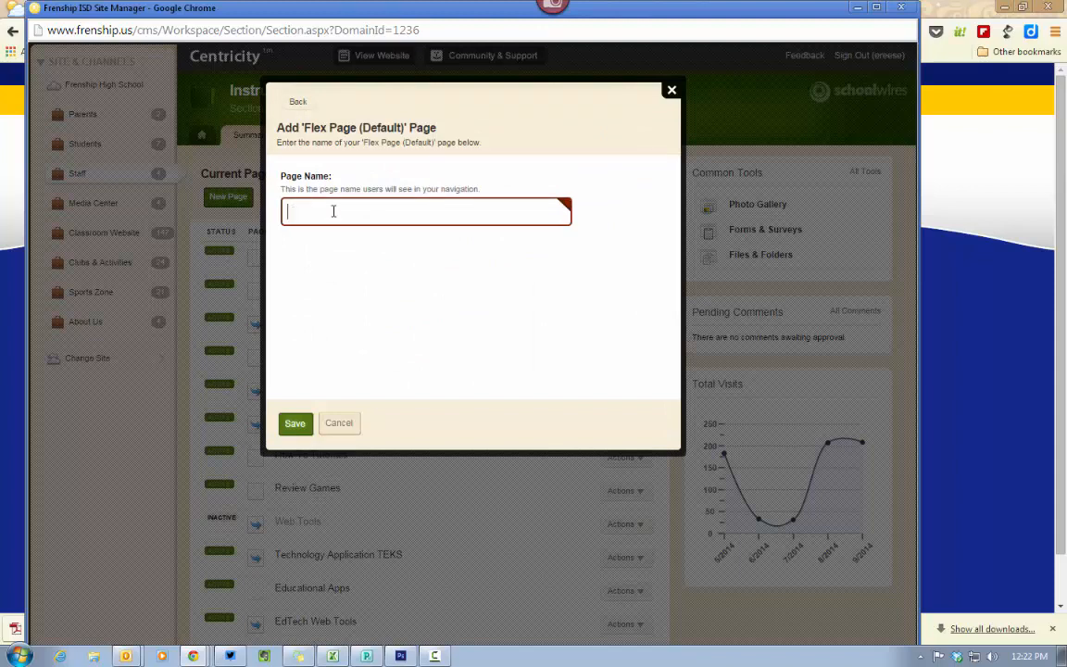
type("School Documents")
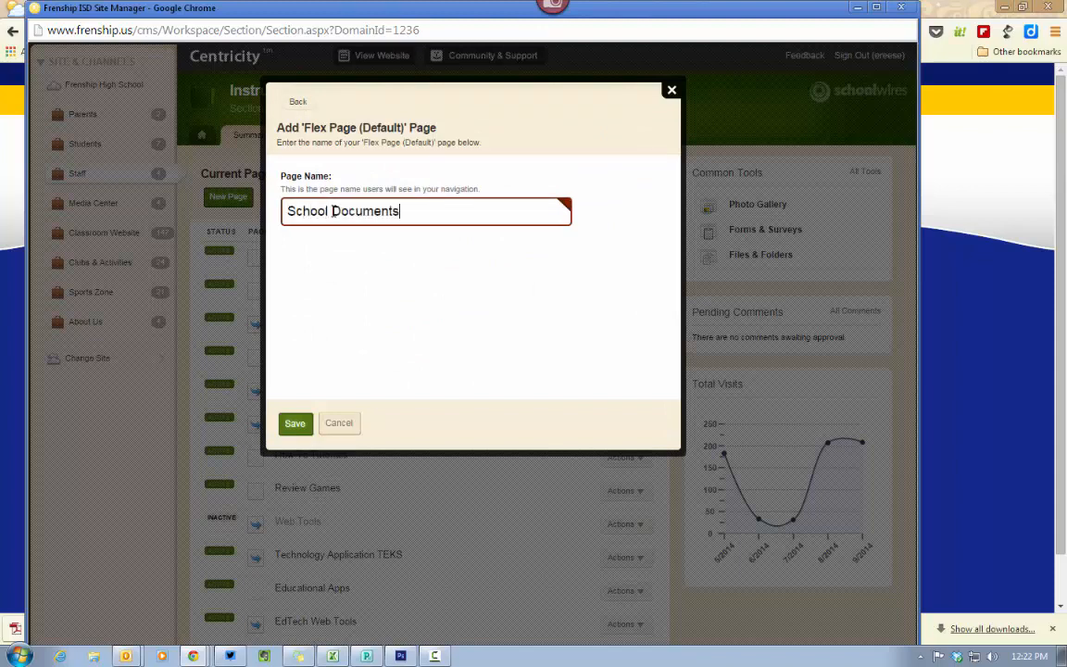
left_click(294, 424)
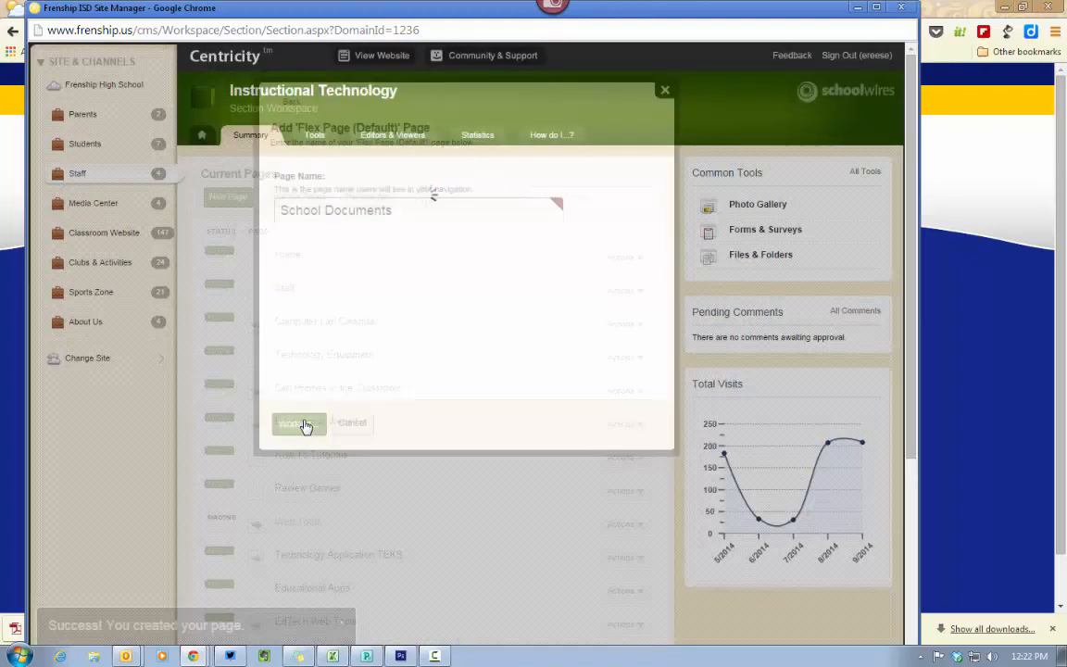
Step: Open the School Documents page's layout for editing and add a Minibase App with the default name Minibase App
scroll(306, 425, "down", 4)
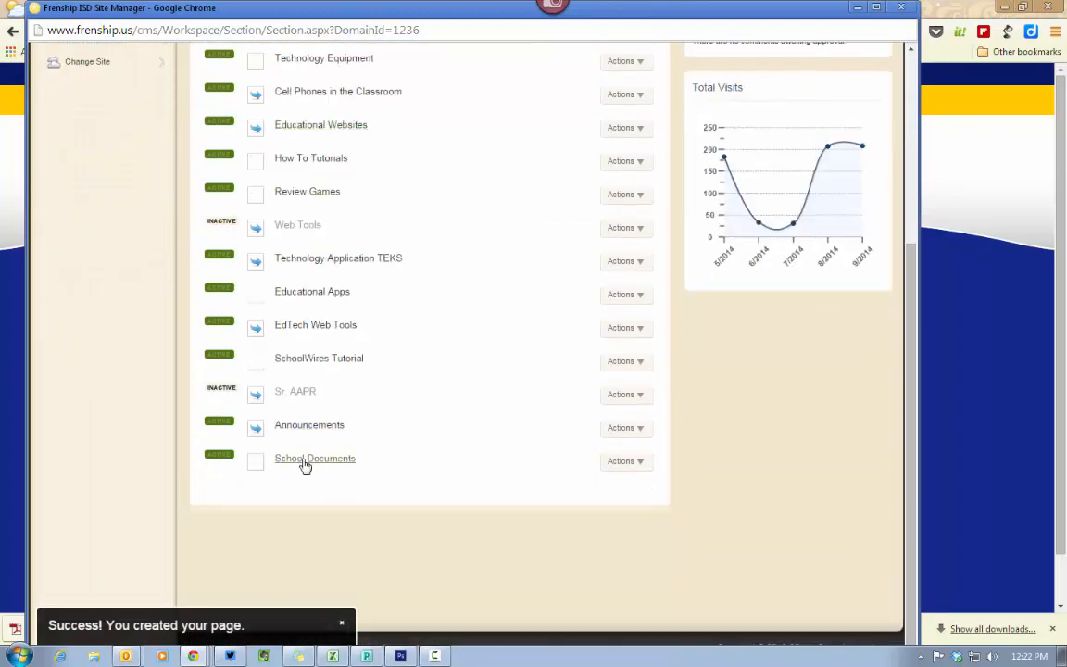
left_click(305, 463)
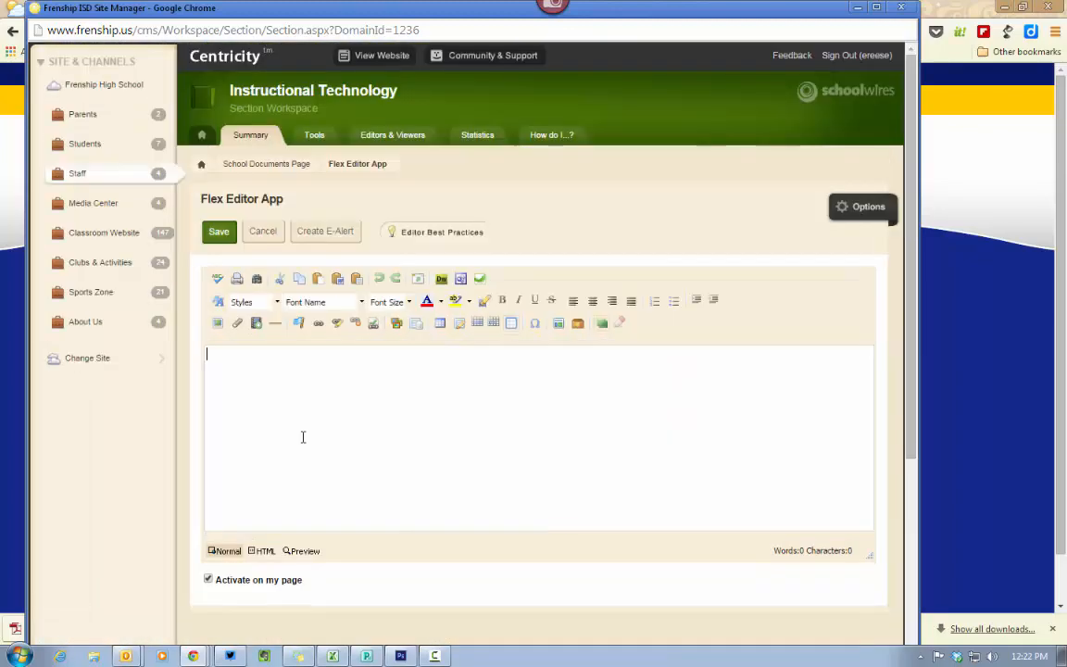
left_click(259, 169)
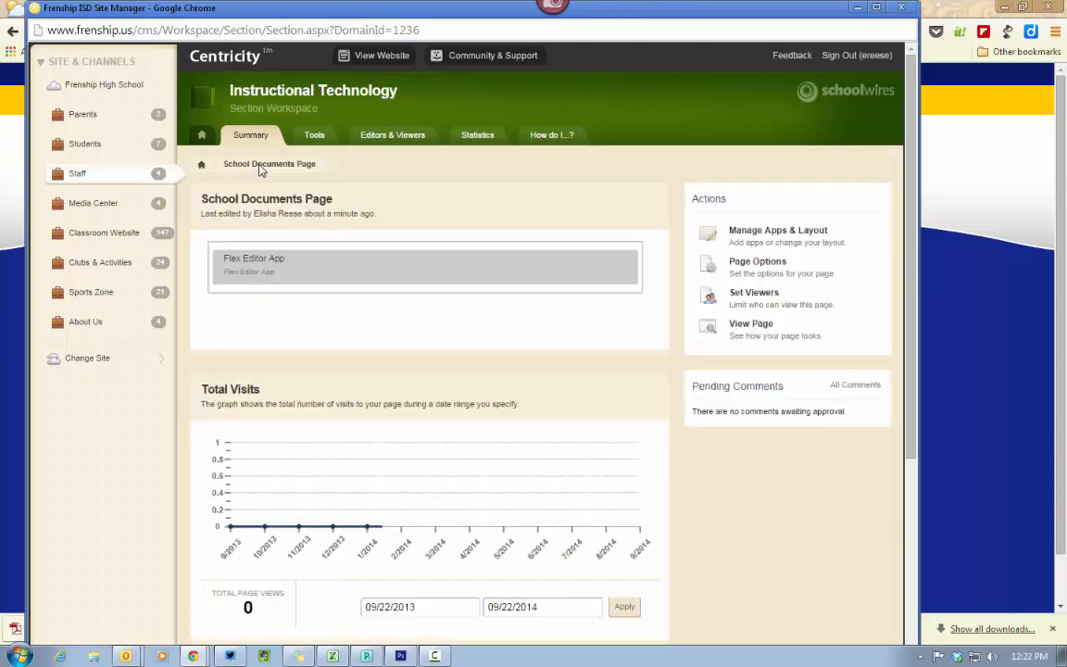
left_click(752, 235)
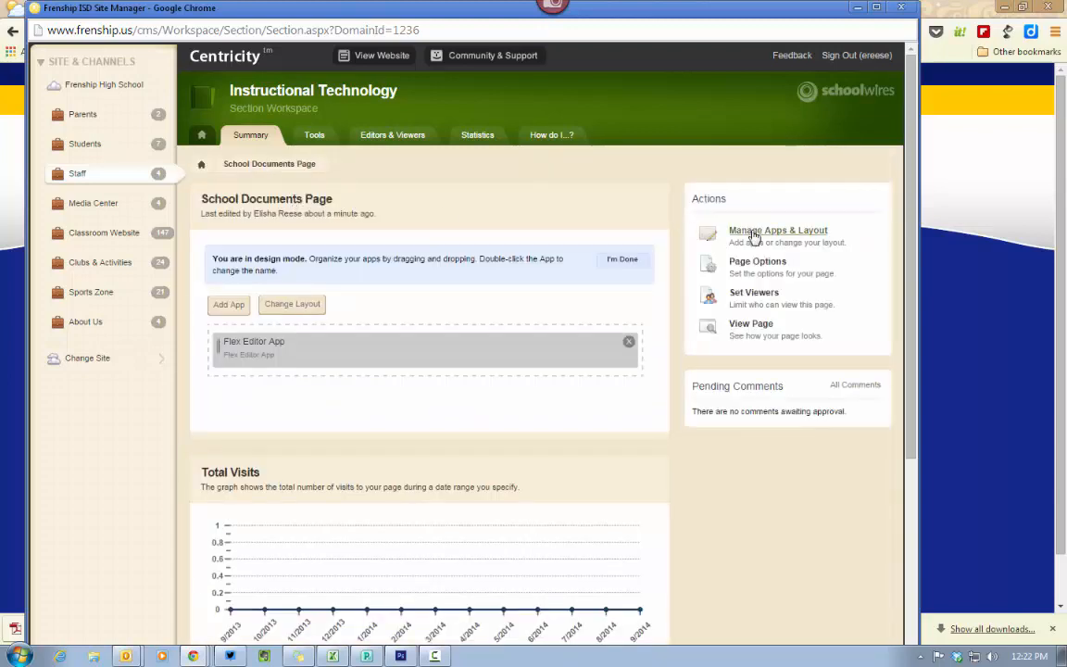
left_click(227, 304)
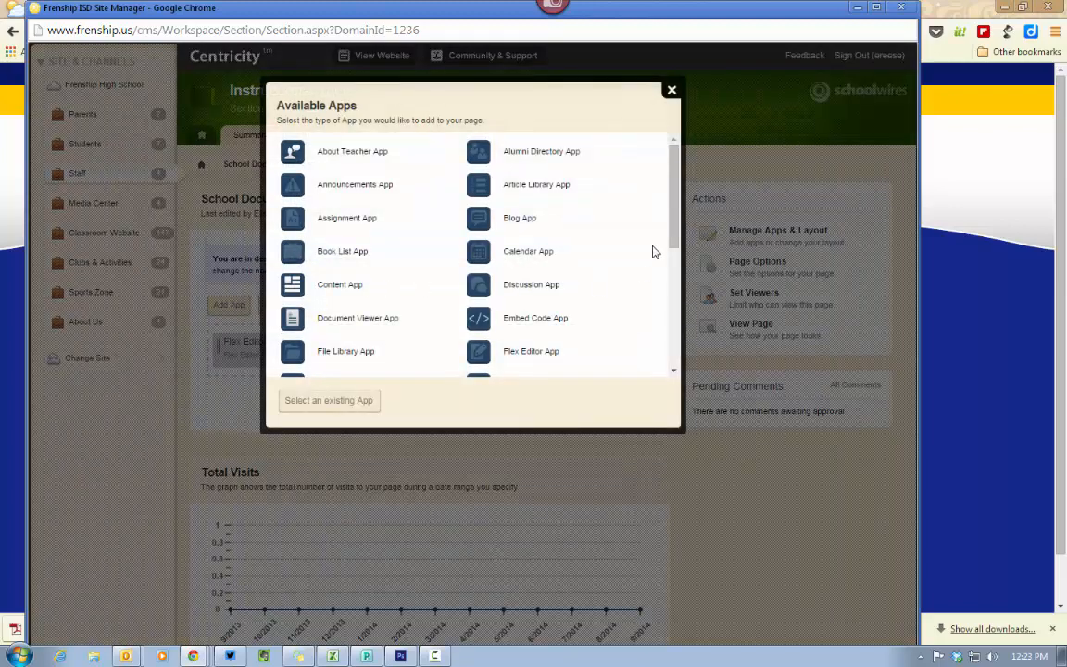
scroll(679, 245, "down", 5)
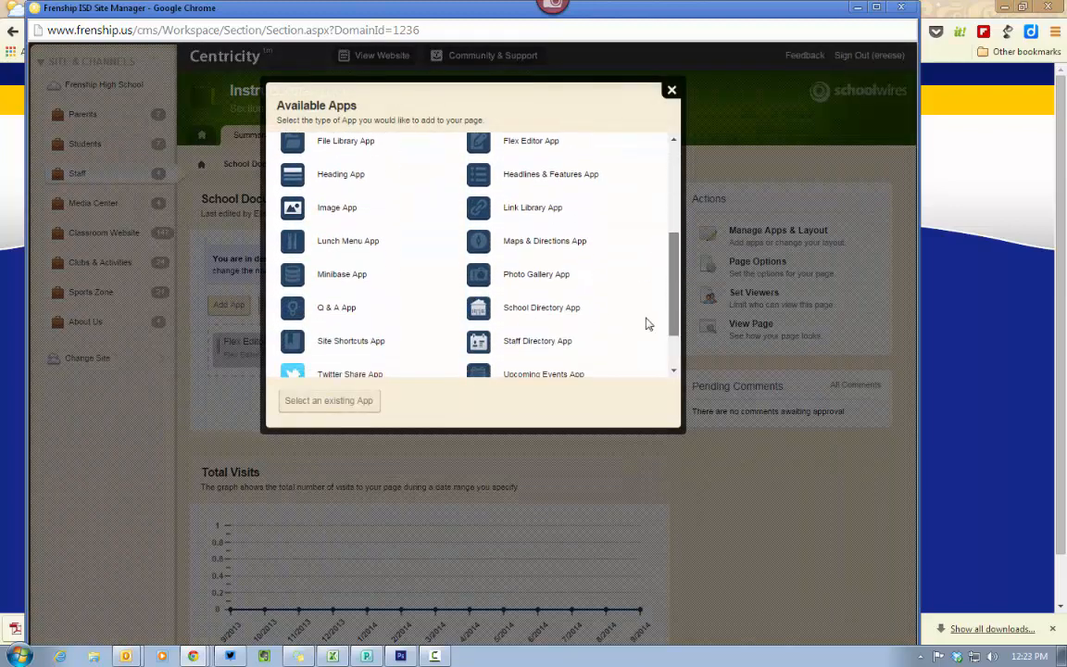
left_click(326, 276)
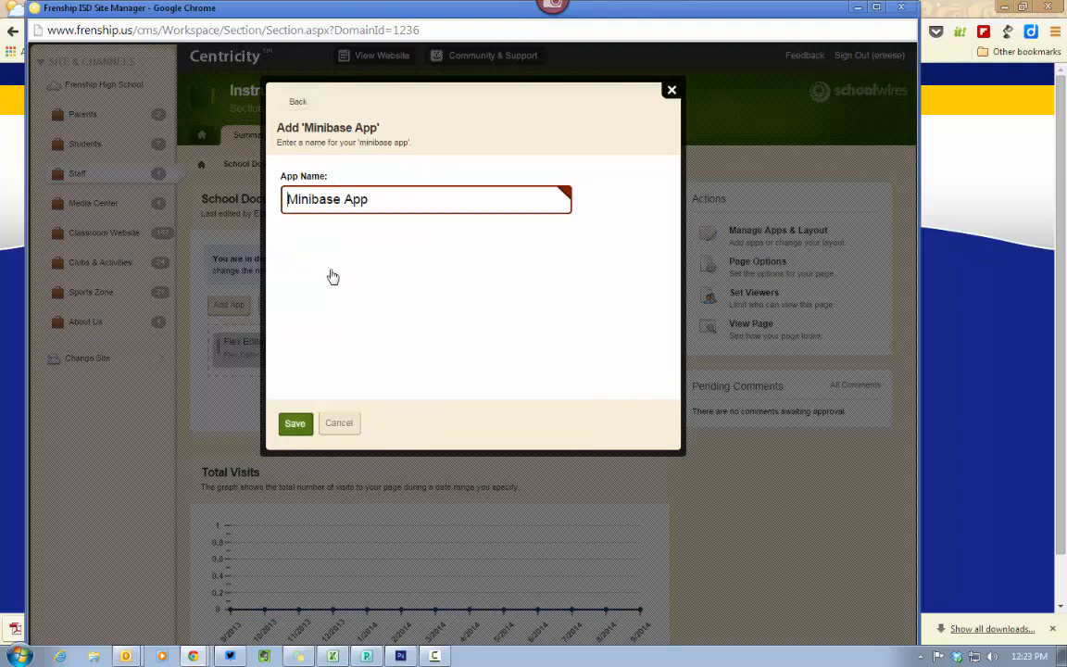
left_click(296, 427)
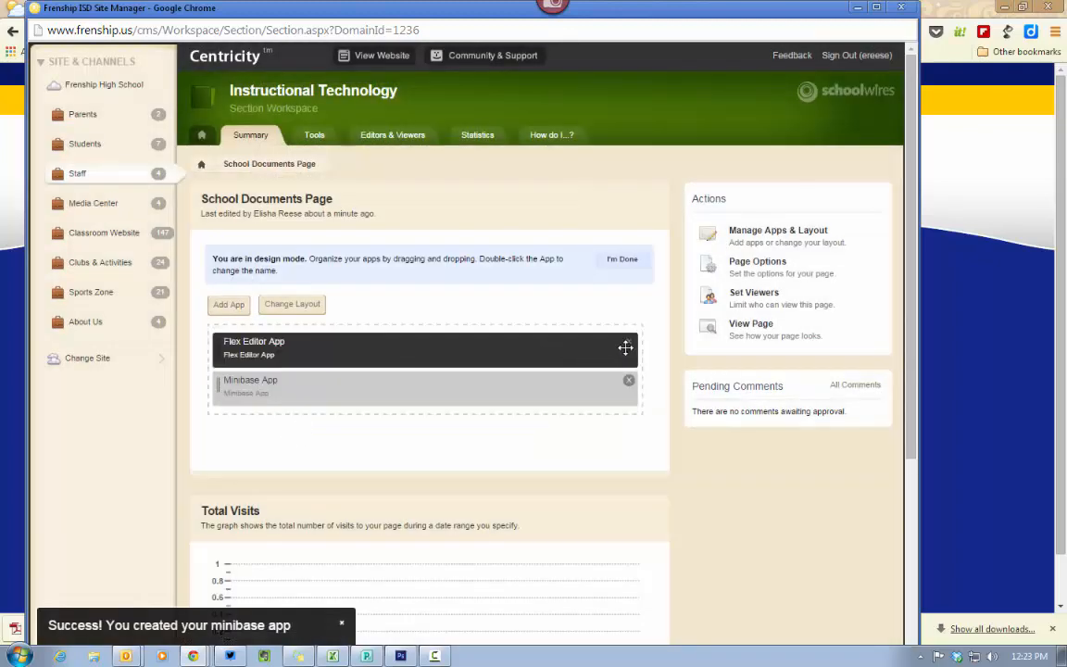
Step: Remove the Flex Editor App from the School Documents page, finish design mode and open the Minibase App's field setup
left_click(629, 343)
left_click(553, 333)
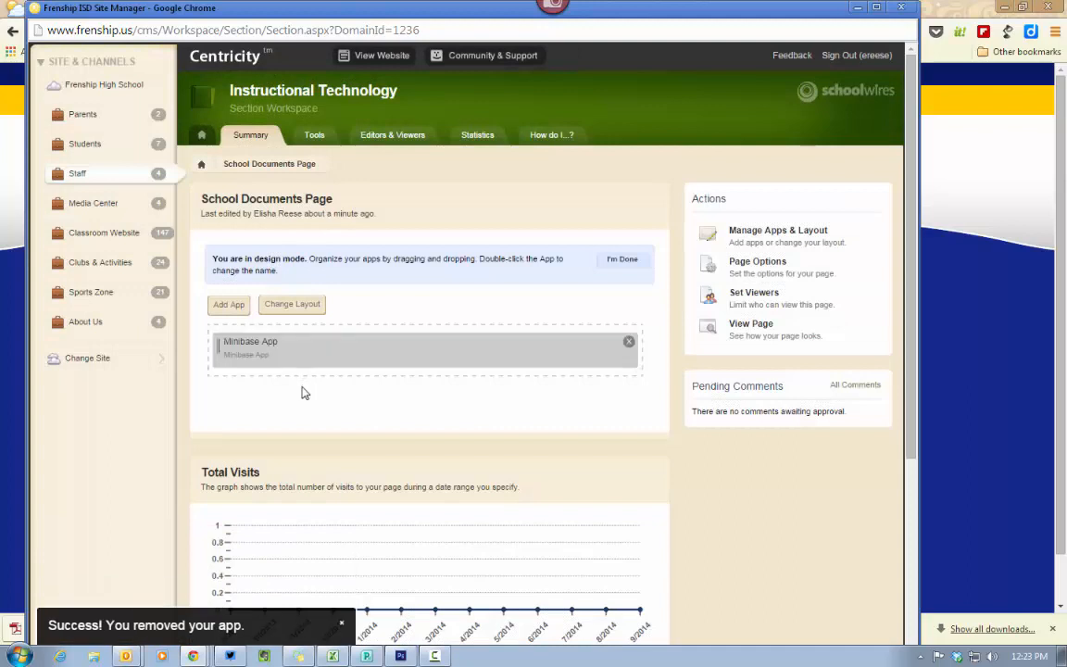
left_click(623, 264)
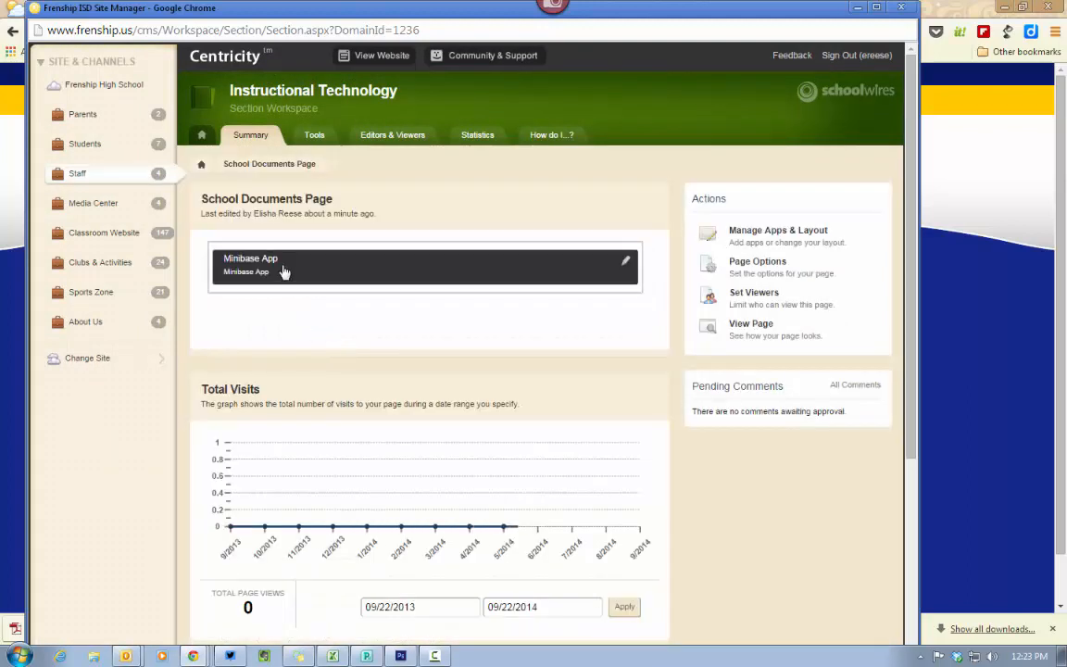
left_click(284, 273)
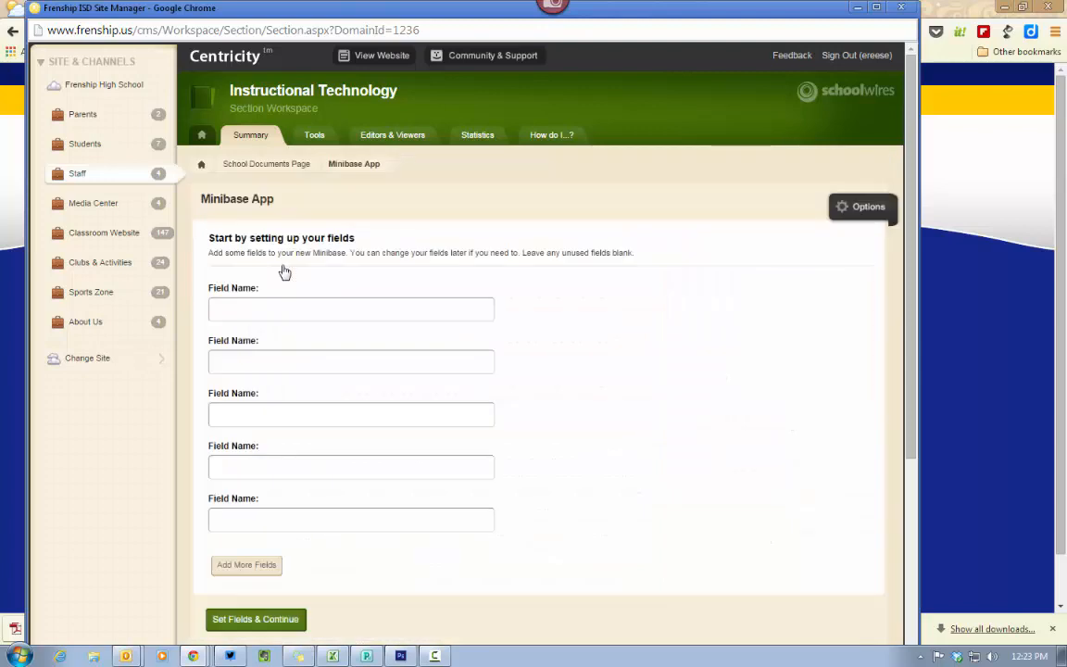